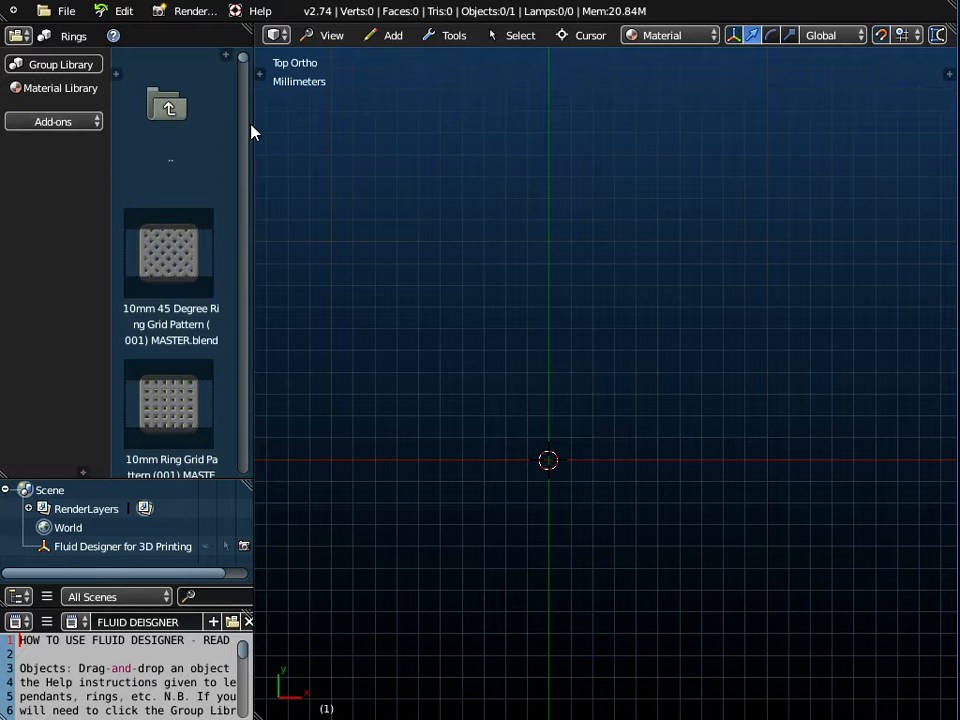
# Browse the 3D Templates - Connectors category of the group library and select Wire Connector 1.5mm Diameter Hole.blend.
pyautogui.click(52, 68)
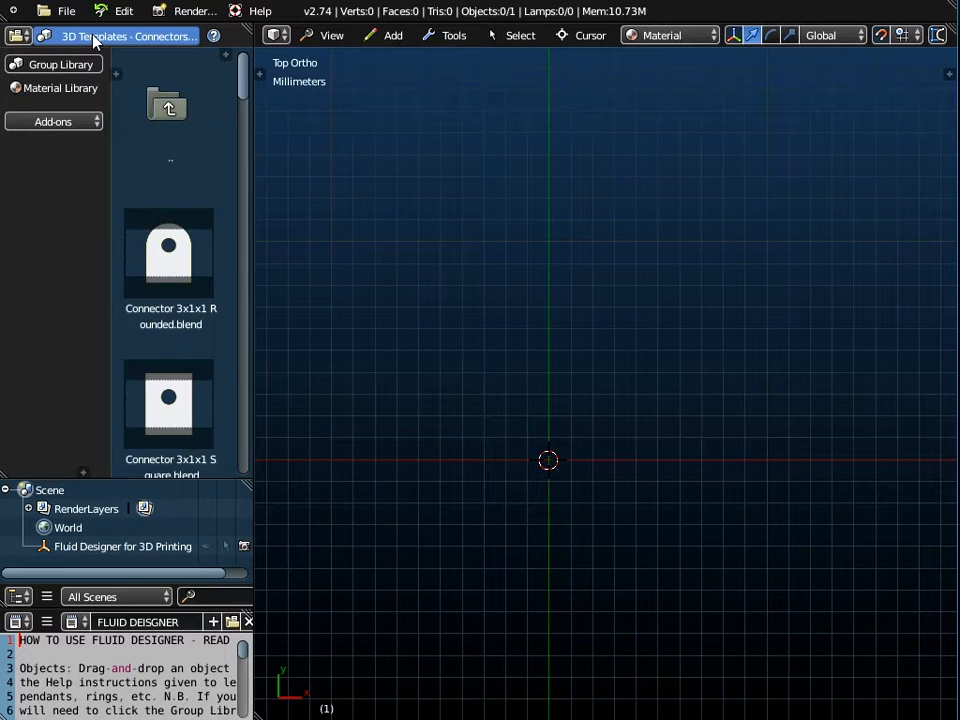
pyautogui.click(92, 37)
pyautogui.click(92, 62)
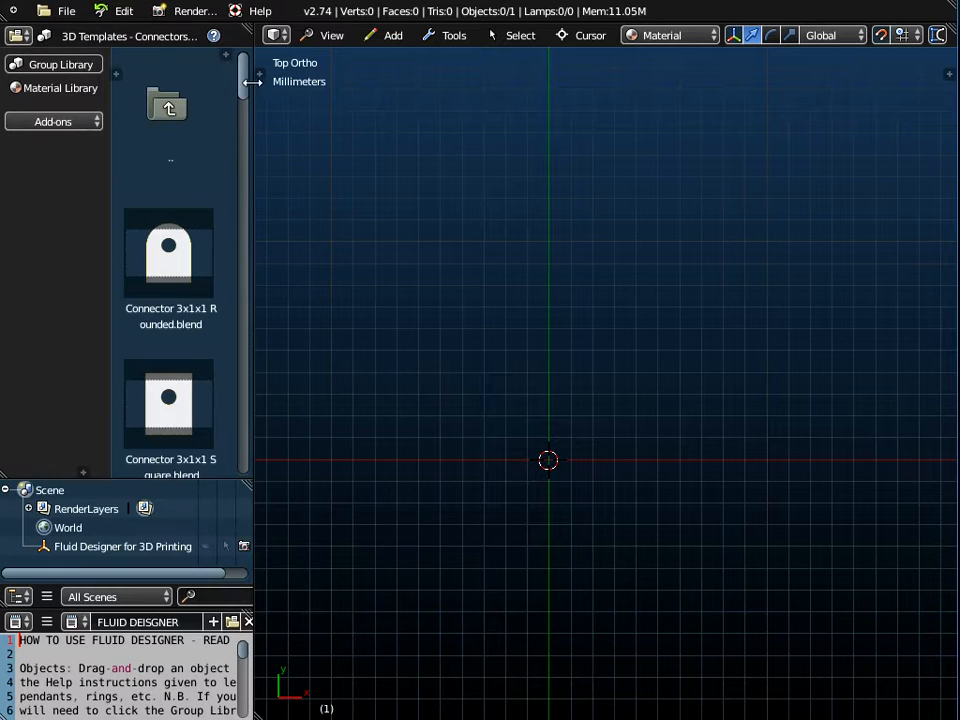
pyautogui.moveTo(244, 86); pyautogui.dragTo(244, 356)
pyautogui.click(179, 246)
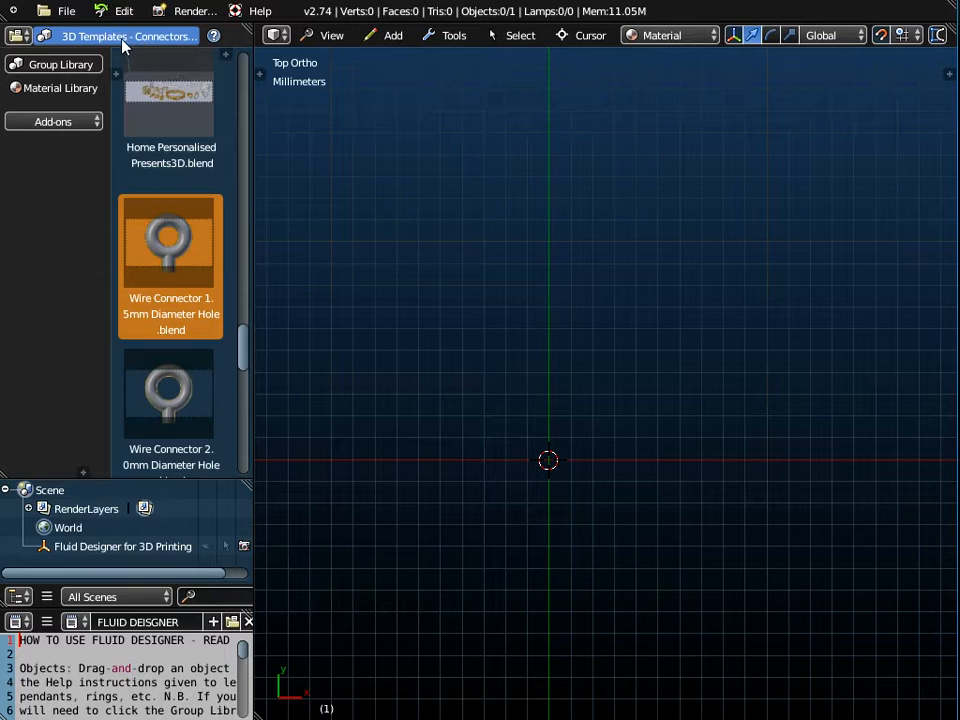
# Show the Patterns - Alphabet Harrington Font category and select the letter file Harrington Font - a.blend.
pyautogui.click(82, 36)
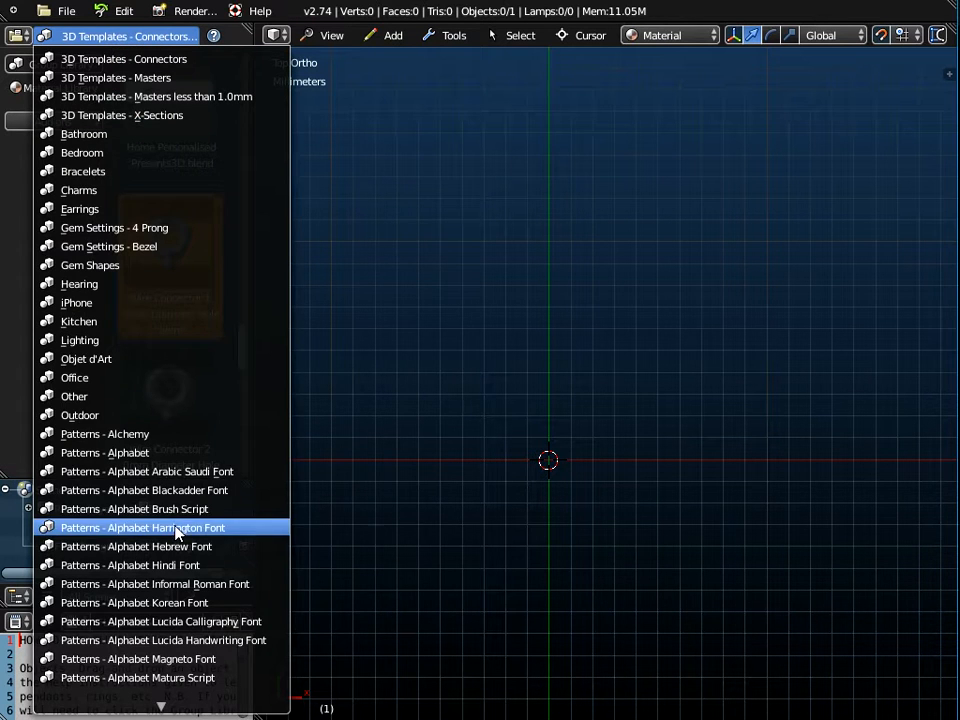
pyautogui.click(118, 528)
pyautogui.moveTo(243, 196); pyautogui.dragTo(250, 60)
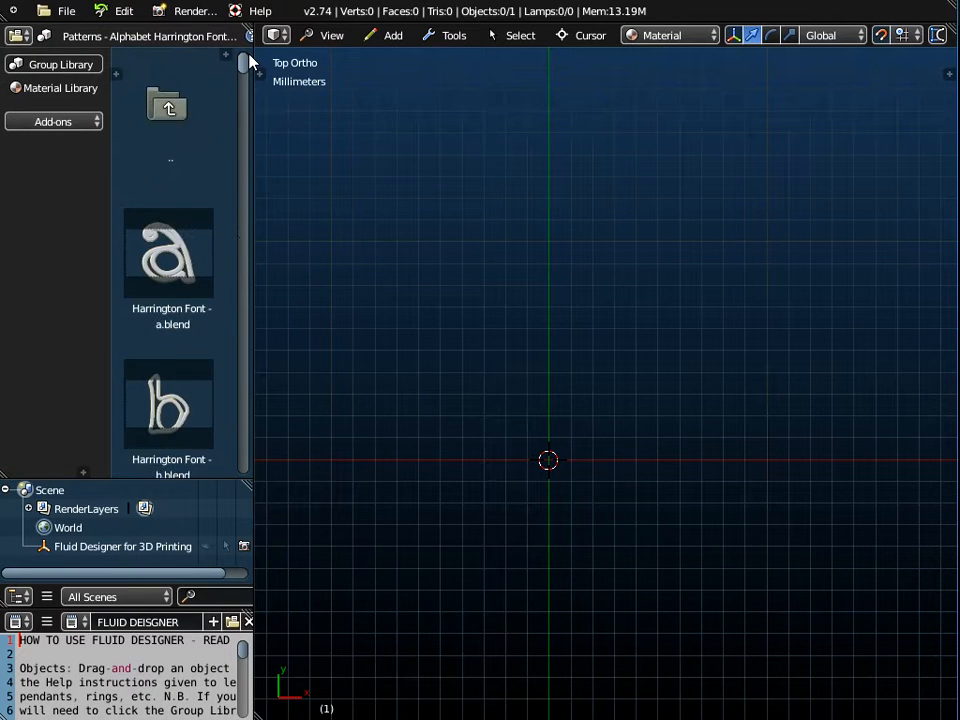
pyautogui.click(181, 265)
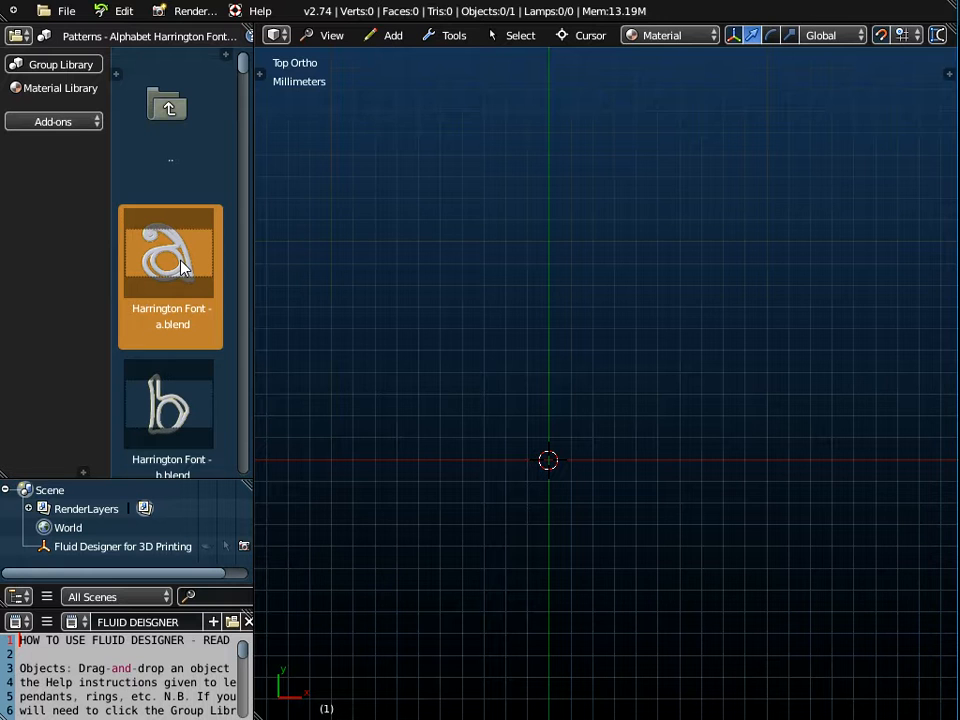
# Show the Patterns - Wiccan category in a widened file browser and select Wiccan - Sun Pattern (001) MASTER.blend.
pyautogui.click(86, 62)
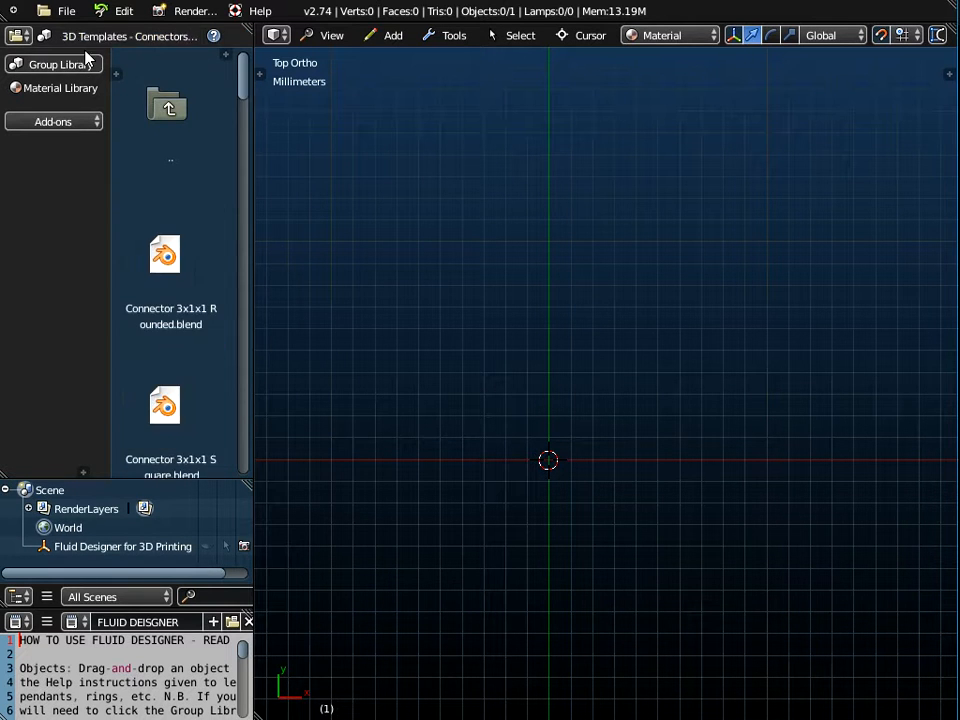
pyautogui.click(103, 36)
pyautogui.scroll(1, 111, 63)
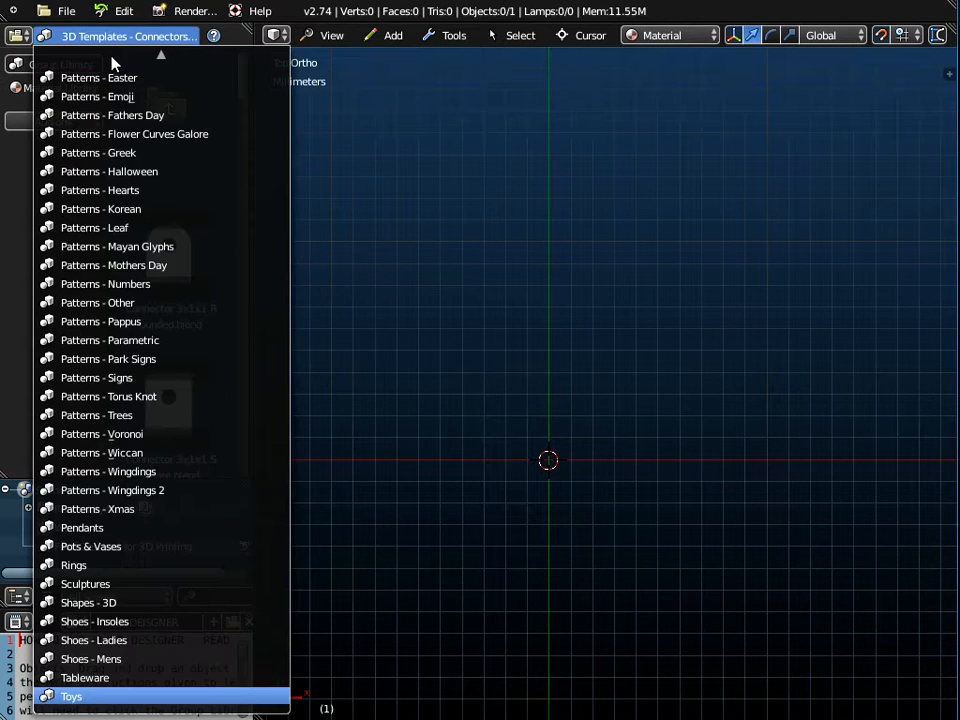
pyautogui.click(114, 453)
pyautogui.moveTo(253, 279); pyautogui.dragTo(634, 364)
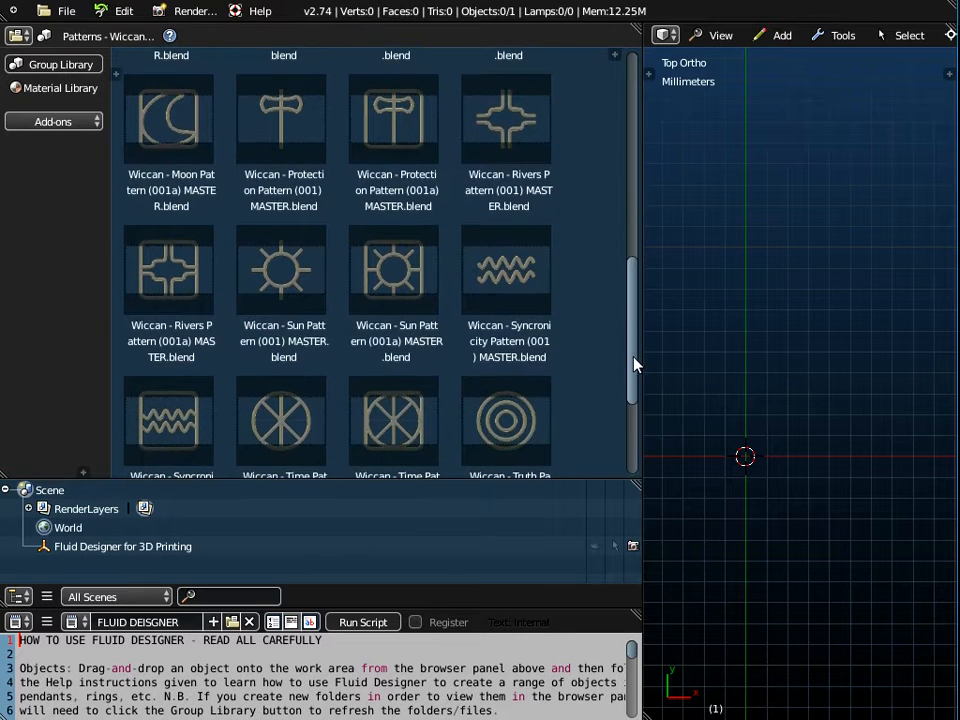
pyautogui.click(284, 287)
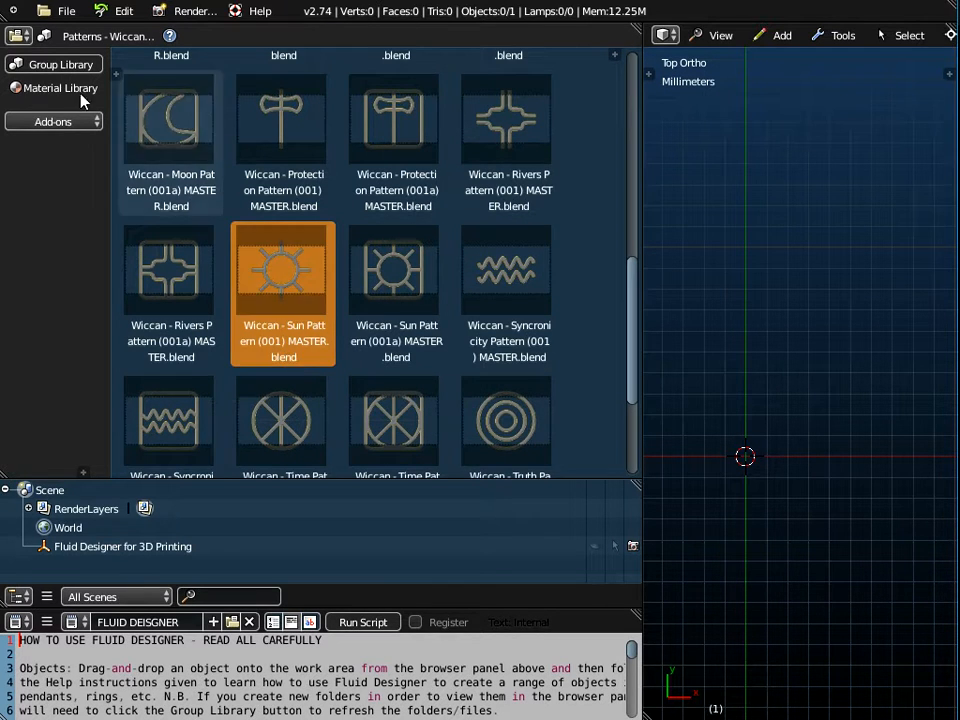
# Reload the group library and browse the designs in the Patterns - Hearts category.
pyautogui.click(62, 66)
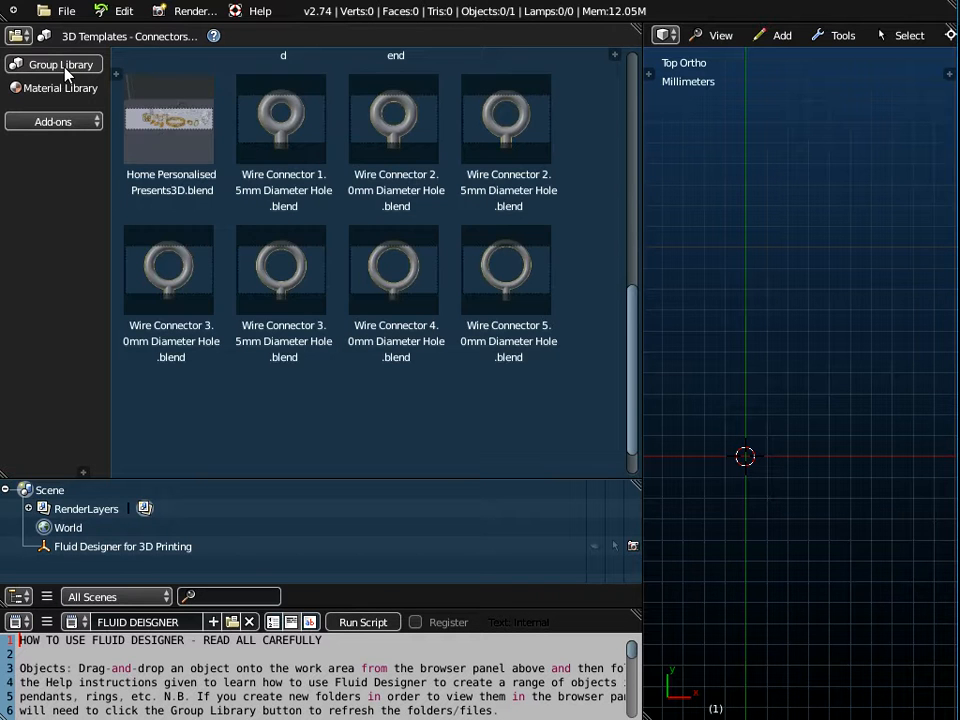
pyautogui.click(104, 38)
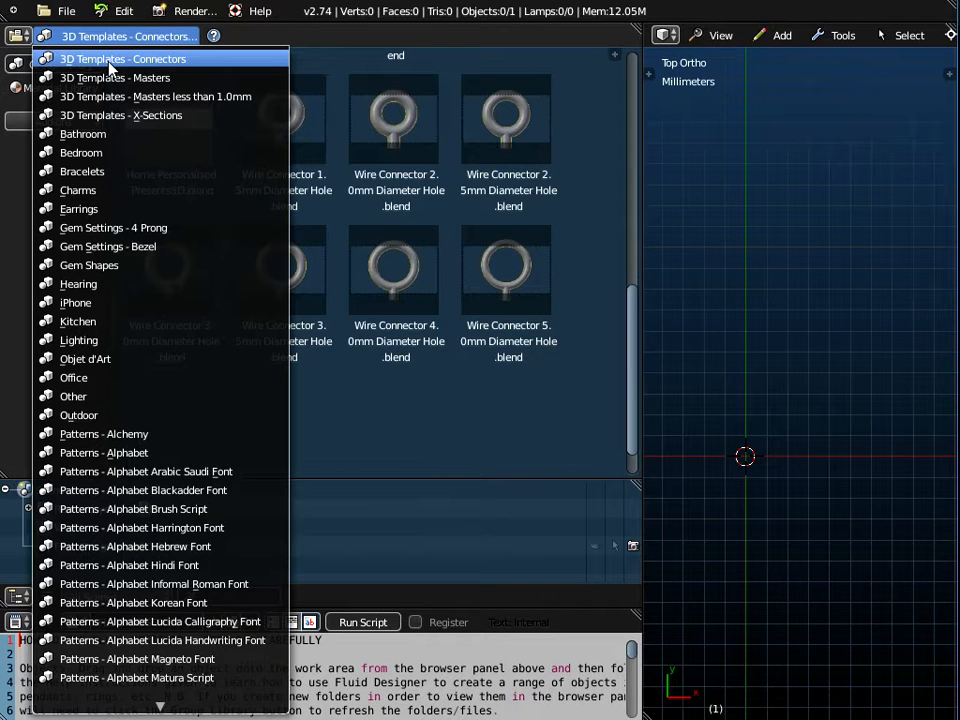
pyautogui.scroll(-20, 108, 64)
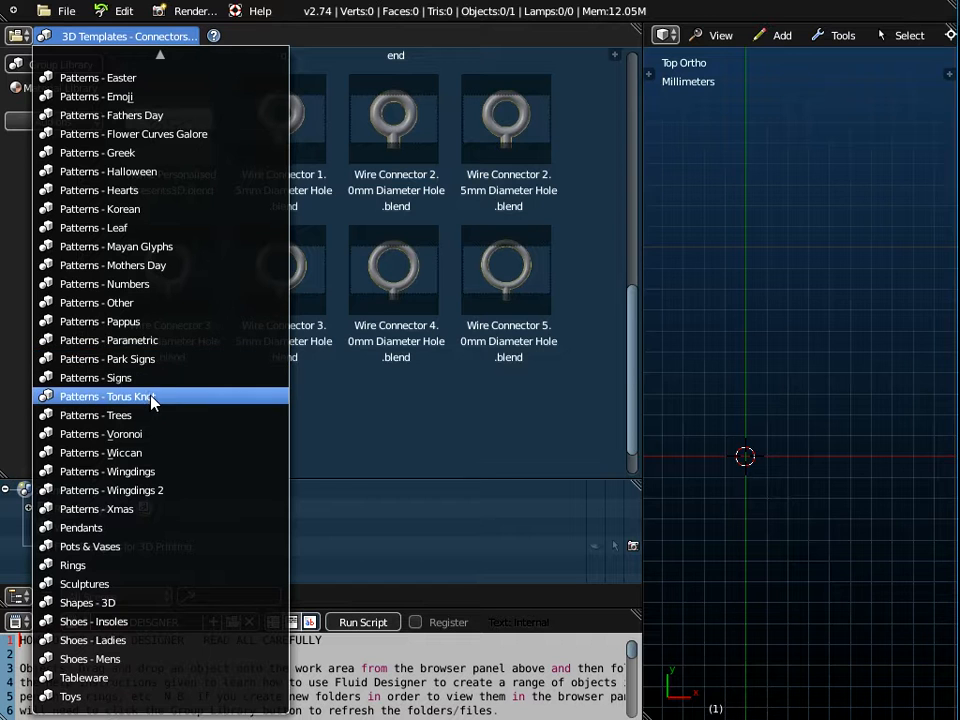
pyautogui.click(105, 191)
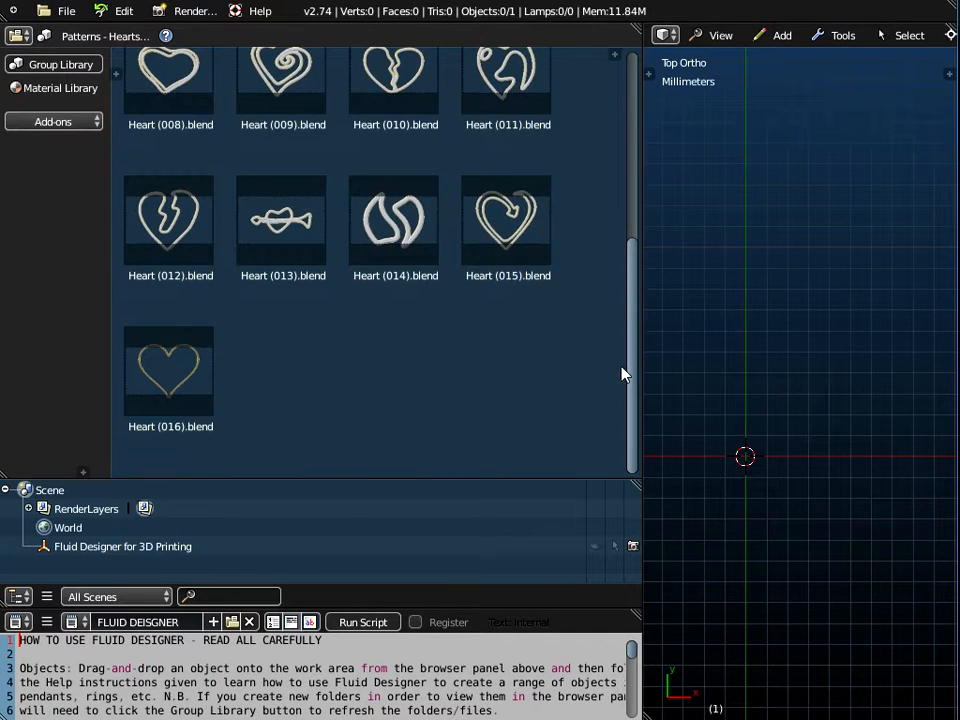
pyautogui.moveTo(634, 368); pyautogui.dragTo(628, 167)
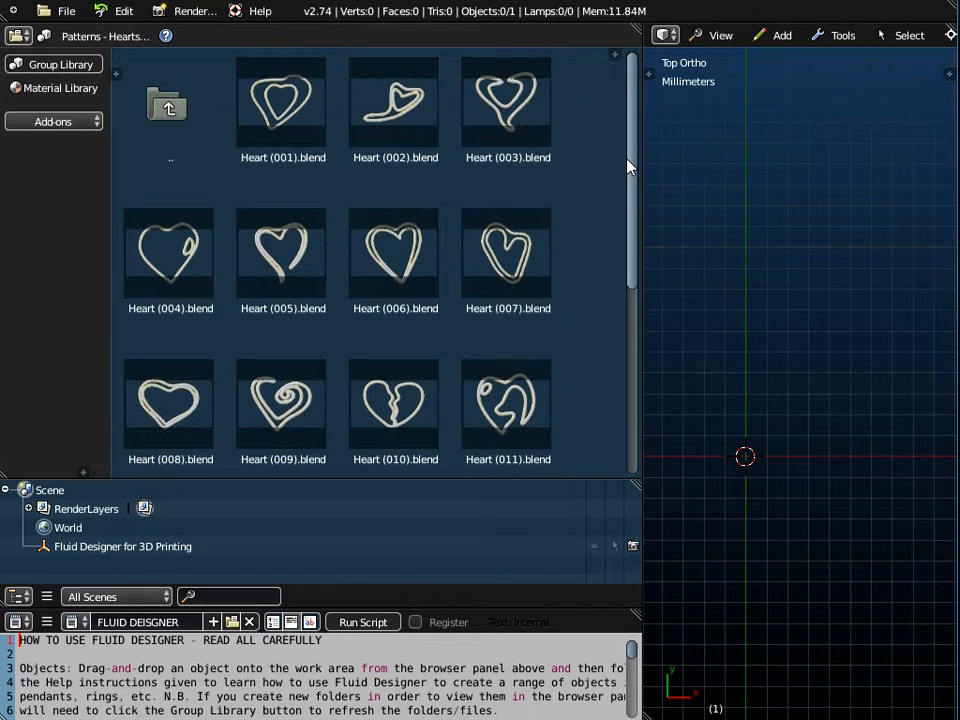
# Bring the Heart (015).blend design from the hearts category into the work area.
pyautogui.click(301, 255)
pyautogui.scroll(-5, 300, 265)
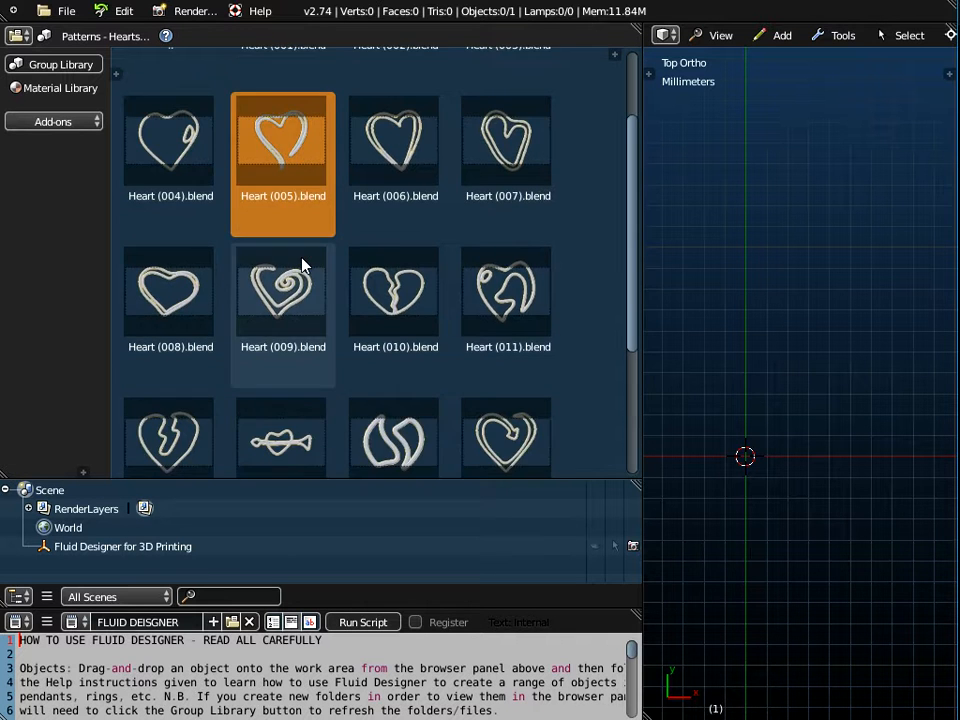
pyautogui.scroll(2, 420, 320)
pyautogui.click(522, 347)
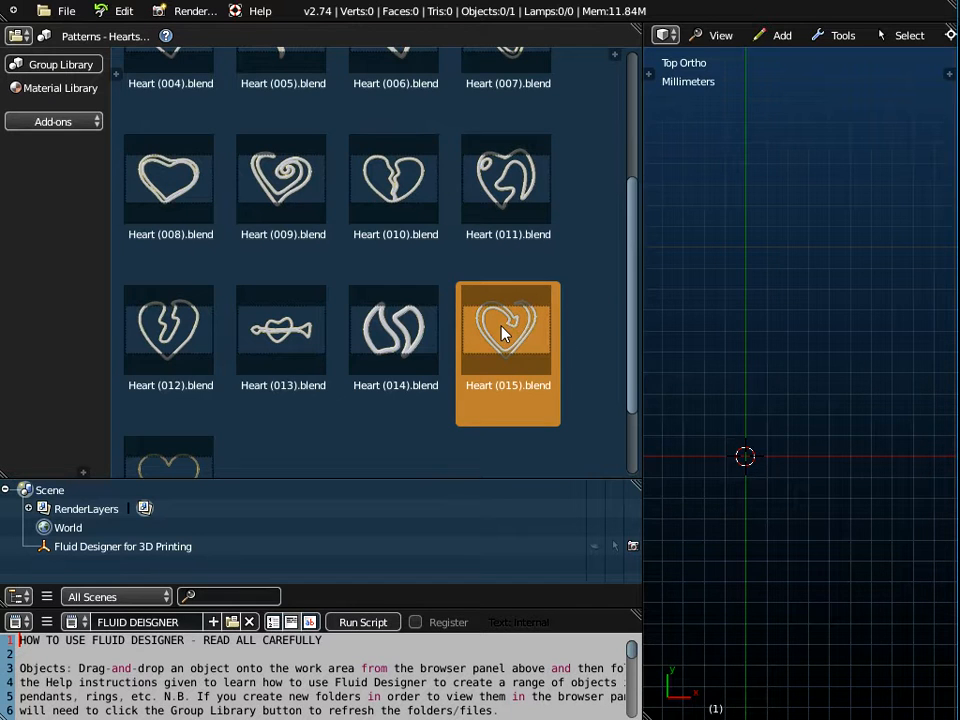
pyautogui.moveTo(503, 333); pyautogui.dragTo(688, 290)
pyautogui.scroll(-2, 390, 217)
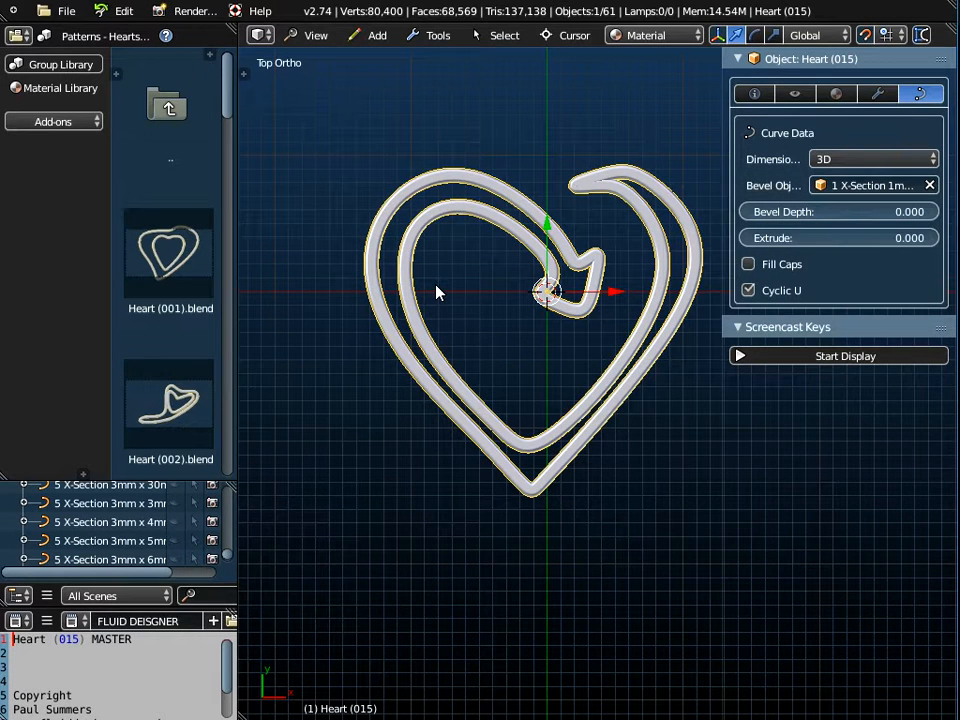
# Start the Screencast Keys display and collapse its settings.
pyautogui.moveTo(628, 425); pyautogui.dragTo(658, 328, button='middle')
pyautogui.click(818, 357)
pyautogui.click(816, 330)
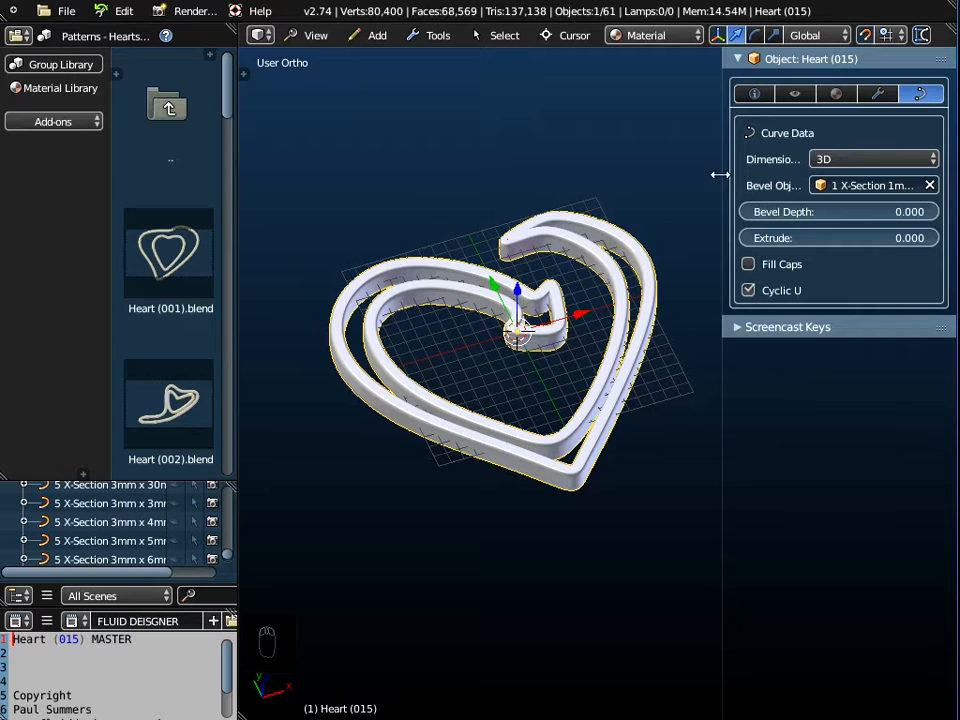
# Try 1 X-Section 1mm x 3mm, followed by 1 X-Section 1mm x 5mm, as the heart curve's Bevel Object.
pyautogui.moveTo(716, 177); pyautogui.dragTo(652, 166)
pyautogui.click(802, 186)
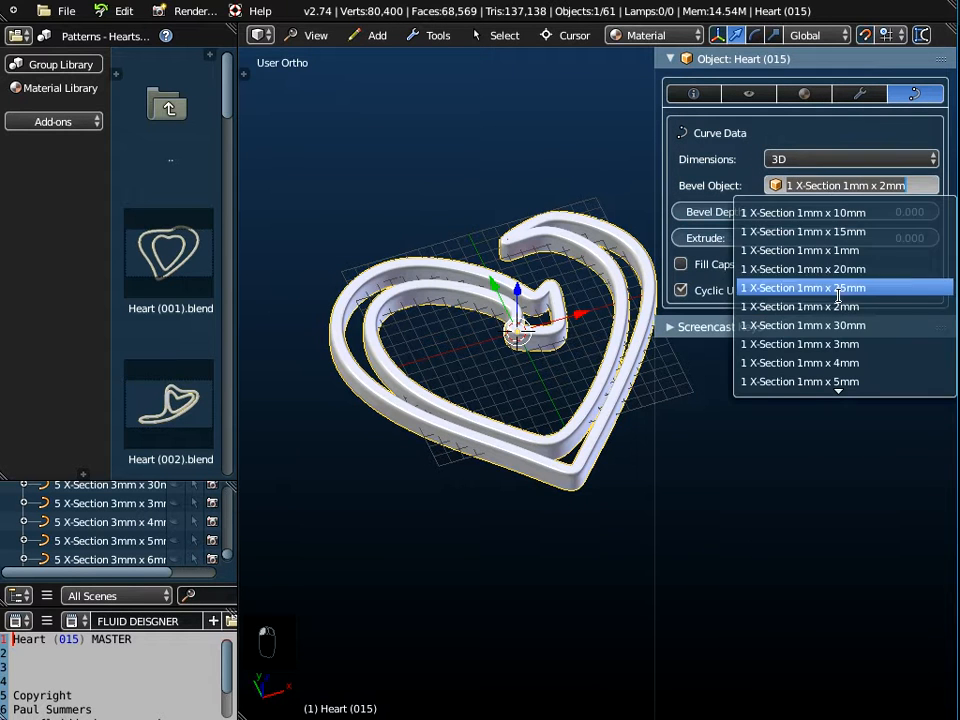
pyautogui.click(800, 341)
pyautogui.click(836, 186)
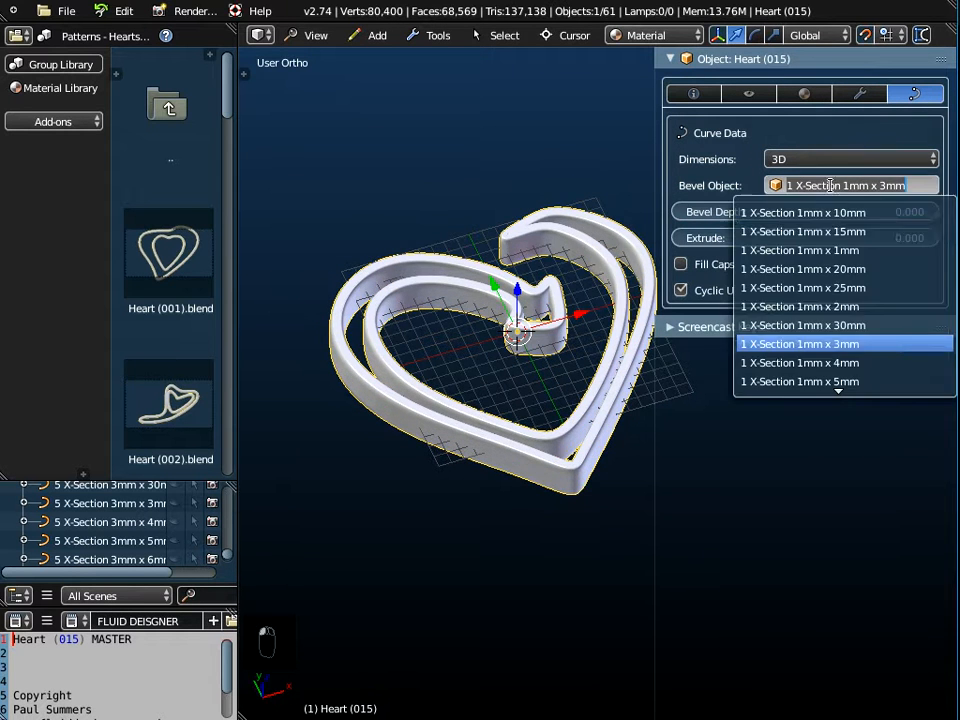
pyautogui.click(826, 382)
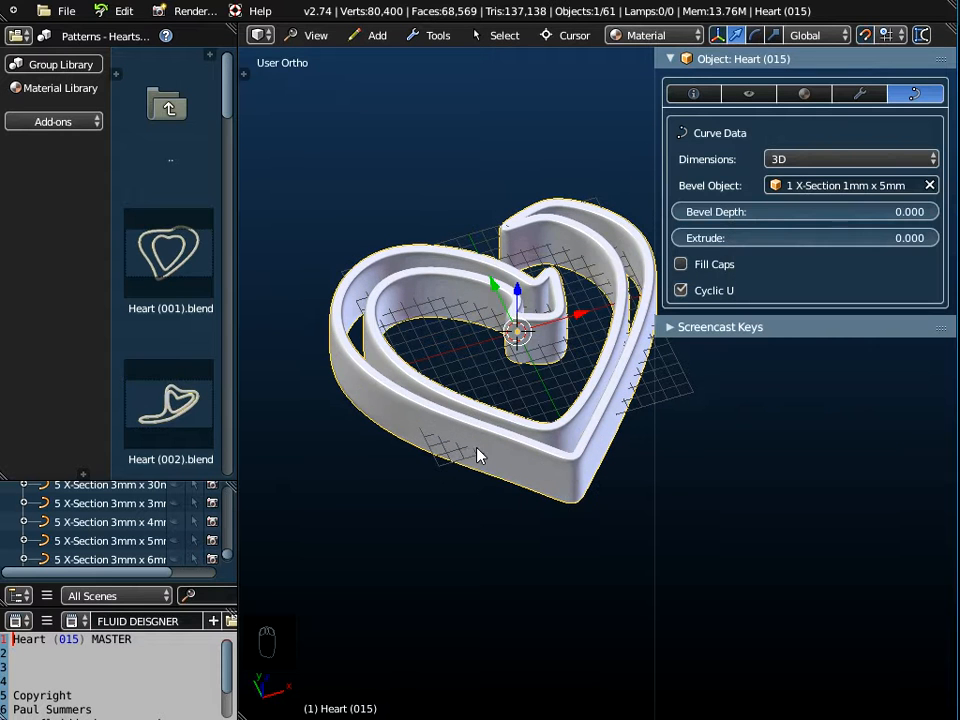
# Set the heart curve's Bevel Object to 1 X-Section 1mm x 1mm and narrow the properties region.
pyautogui.click(878, 186)
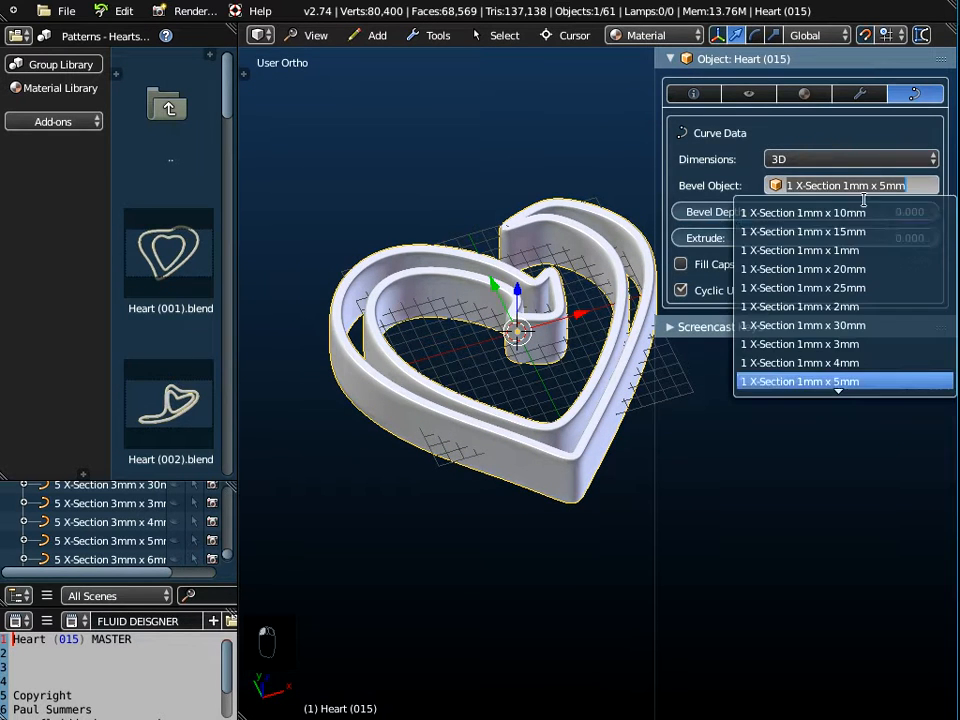
pyautogui.click(851, 250)
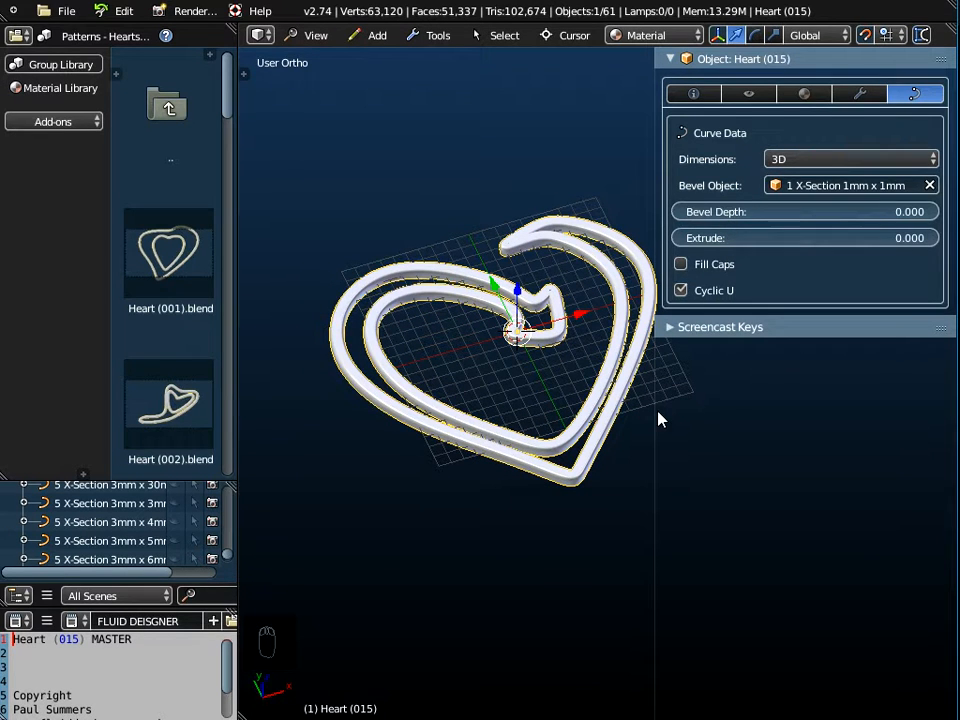
pyautogui.moveTo(658, 421); pyautogui.dragTo(718, 410)
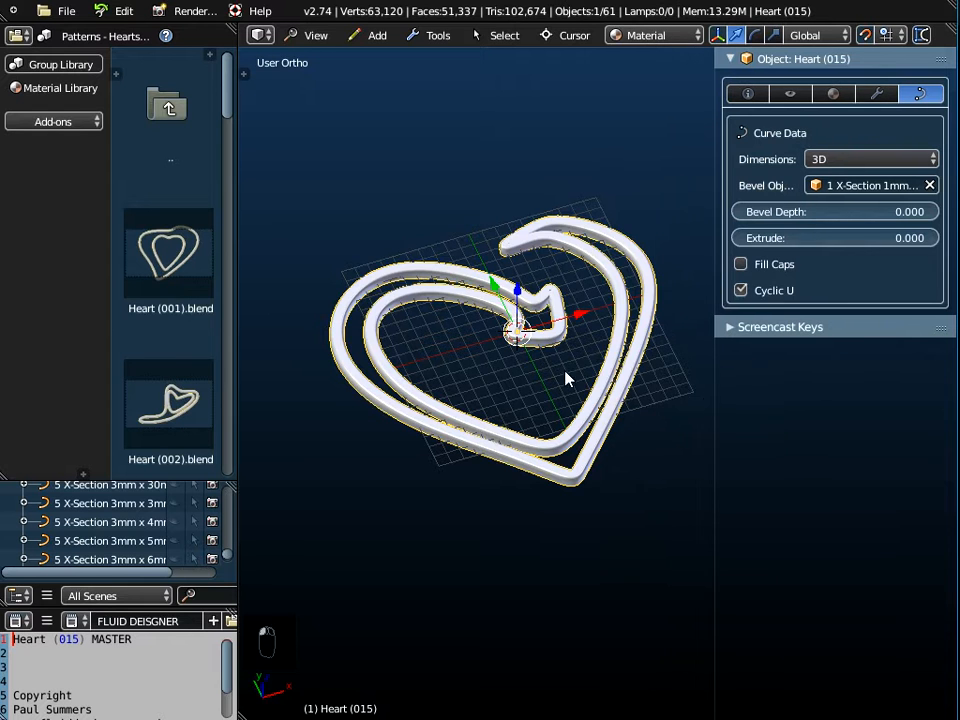
# Switch the 3D viewport to the top view with the heart shown larger.
pyautogui.moveTo(535, 388); pyautogui.dragTo(420, 208, button='middle')
pyautogui.click(316, 35)
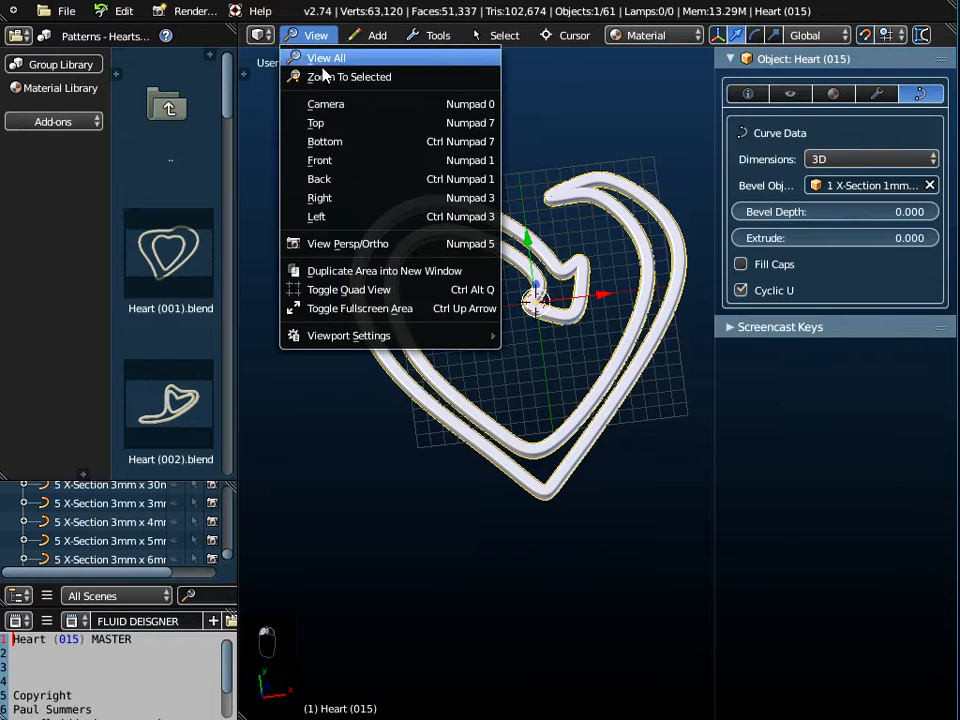
pyautogui.click(330, 124)
pyautogui.scroll(2, 575, 215)
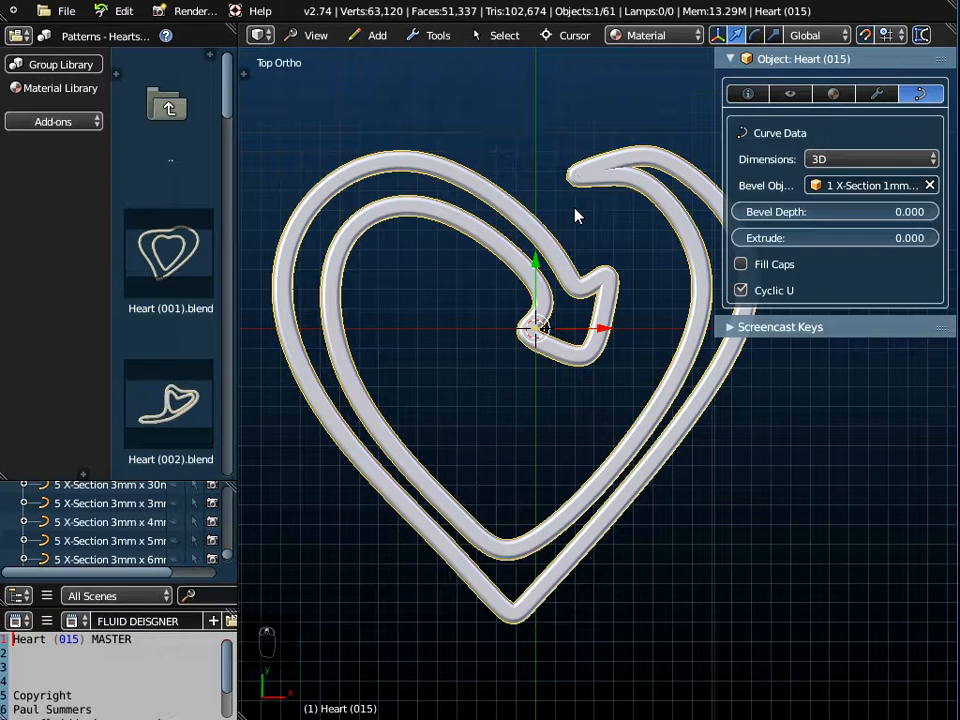
# Look through the 3D Templates - Connectors category for the wire connectors.
pyautogui.click(62, 64)
pyautogui.click(100, 36)
pyautogui.click(137, 41)
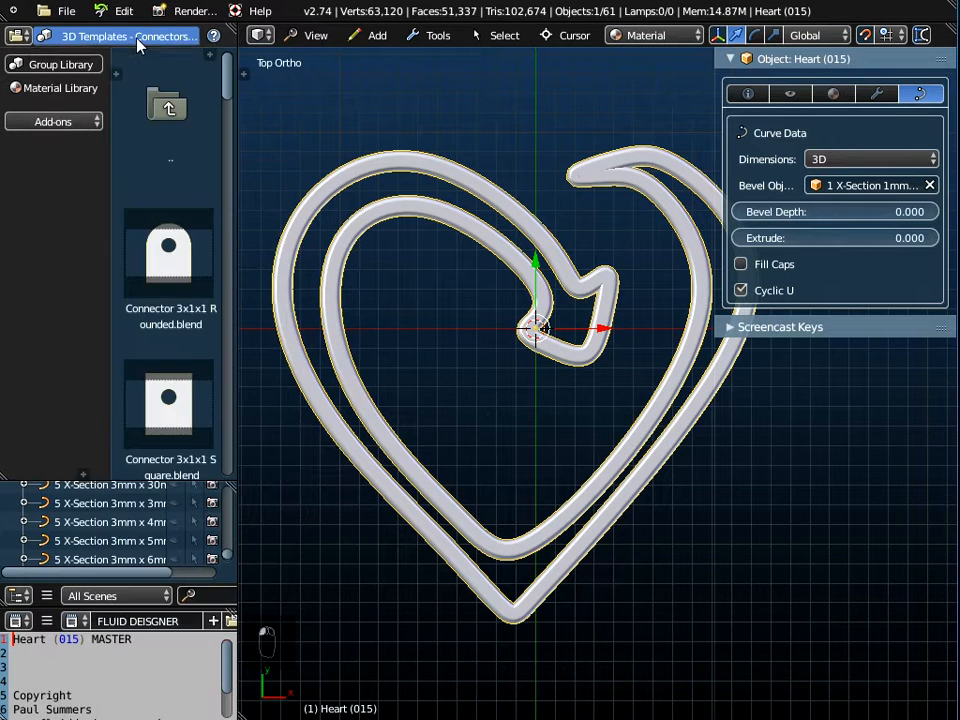
pyautogui.scroll(-8, 189, 272)
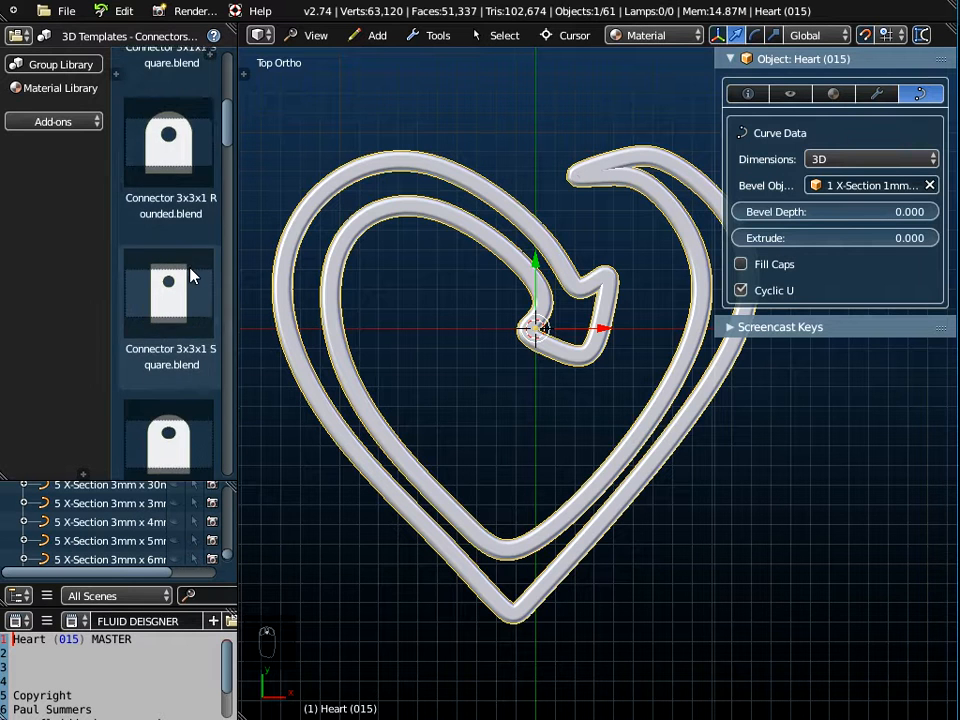
pyautogui.scroll(-2, 193, 277)
pyautogui.moveTo(229, 146); pyautogui.dragTo(170, 357)
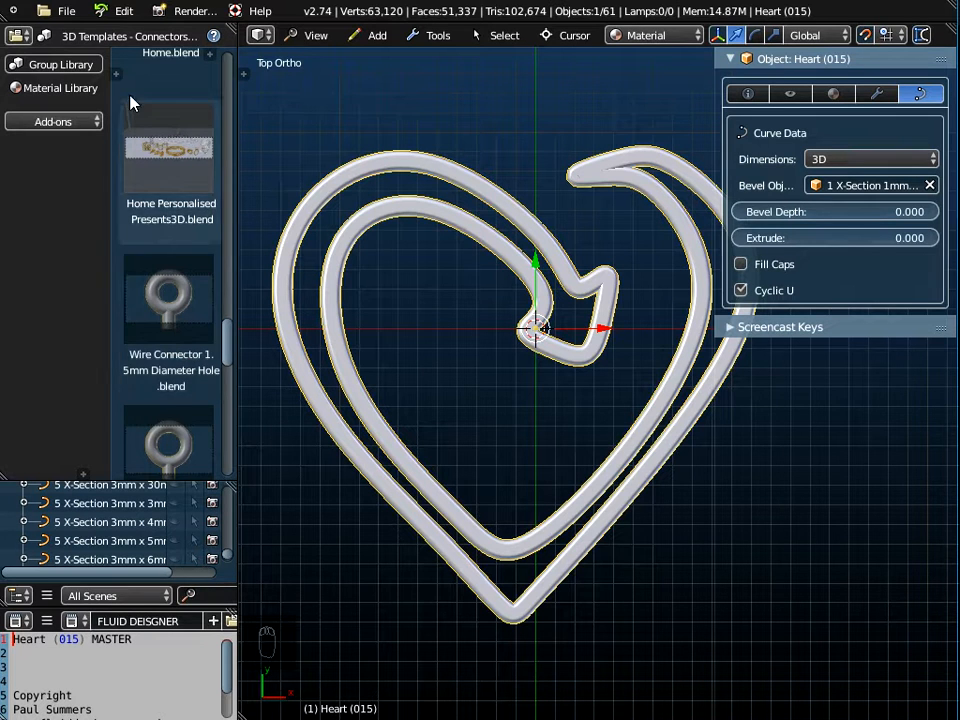
# Append the Wire Connector 1.5mm Diameter Hole object from its blend file in the 3D Templates - Connectors folder.
pyautogui.click(64, 14)
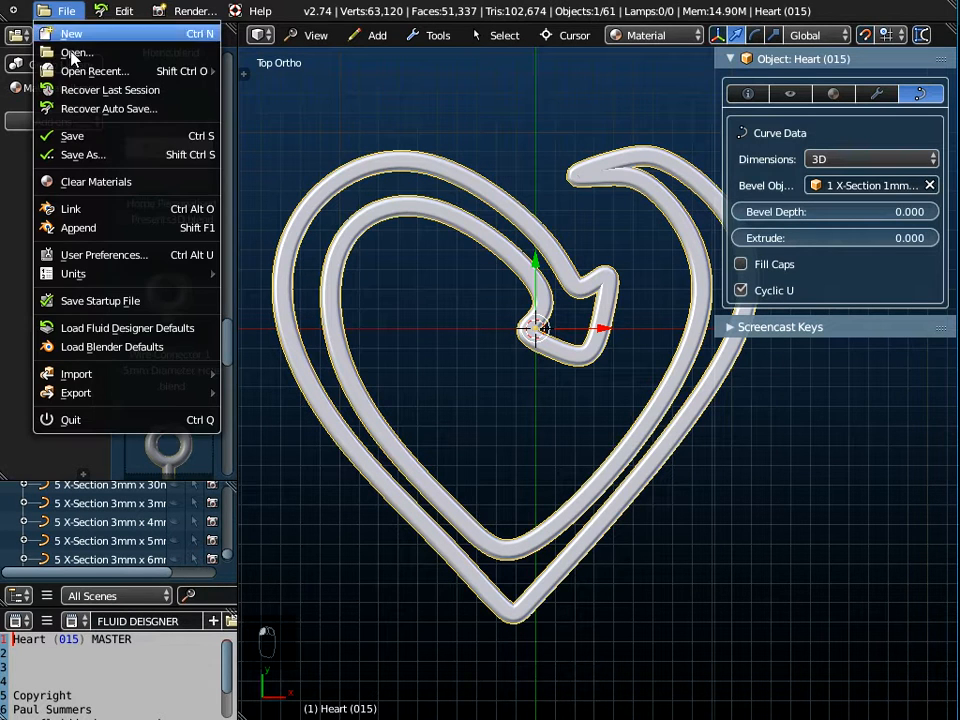
pyautogui.click(88, 230)
pyautogui.click(242, 106)
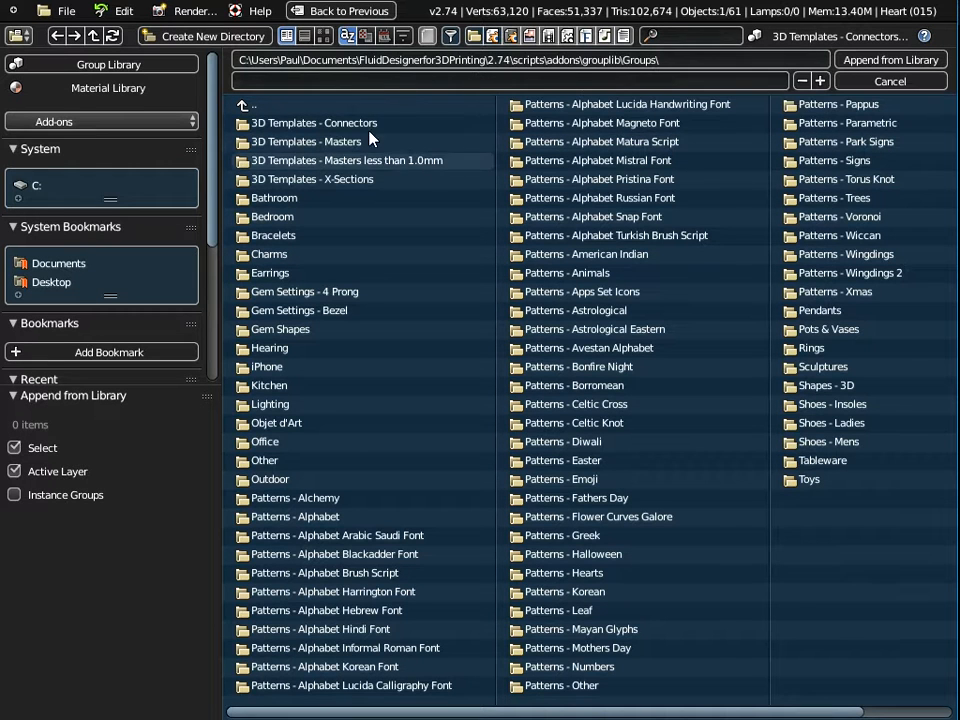
pyautogui.click(305, 124)
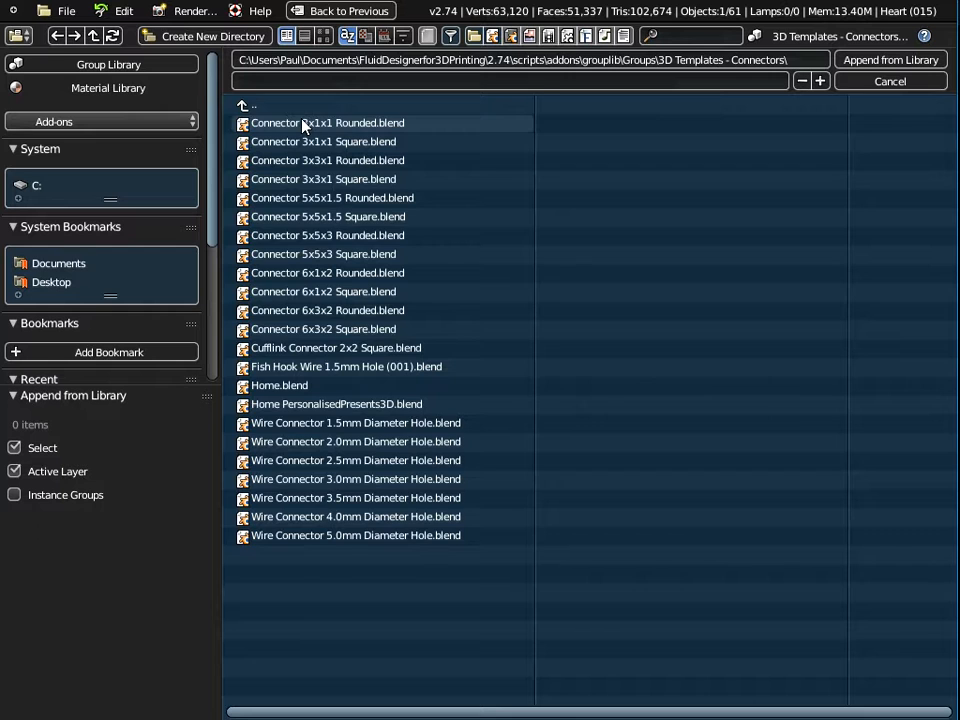
pyautogui.doubleClick(352, 424)
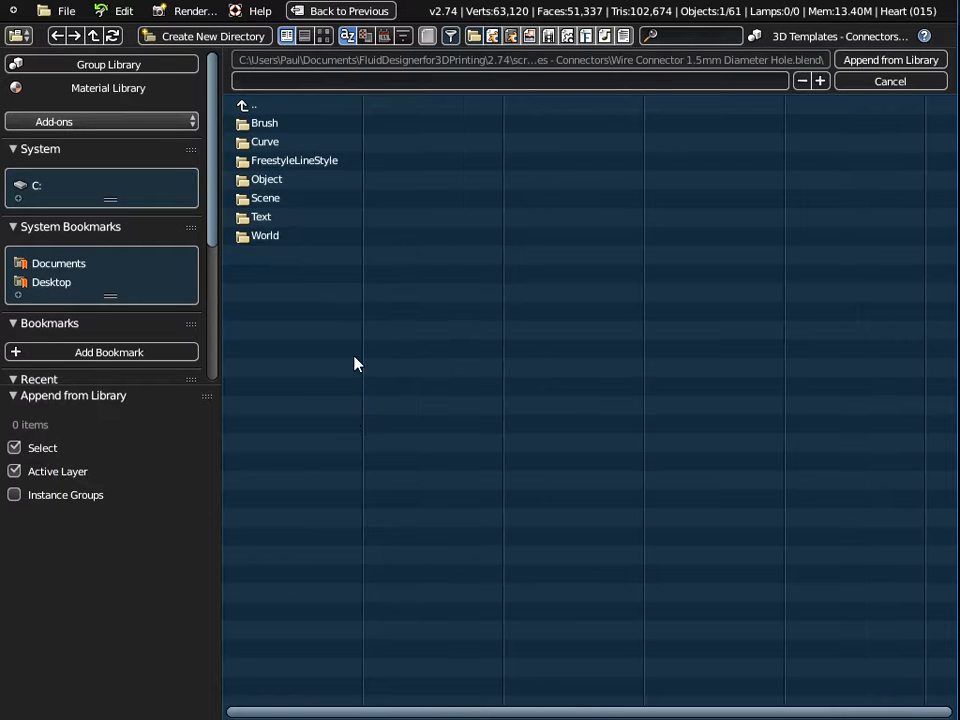
pyautogui.click(278, 189)
pyautogui.click(510, 274)
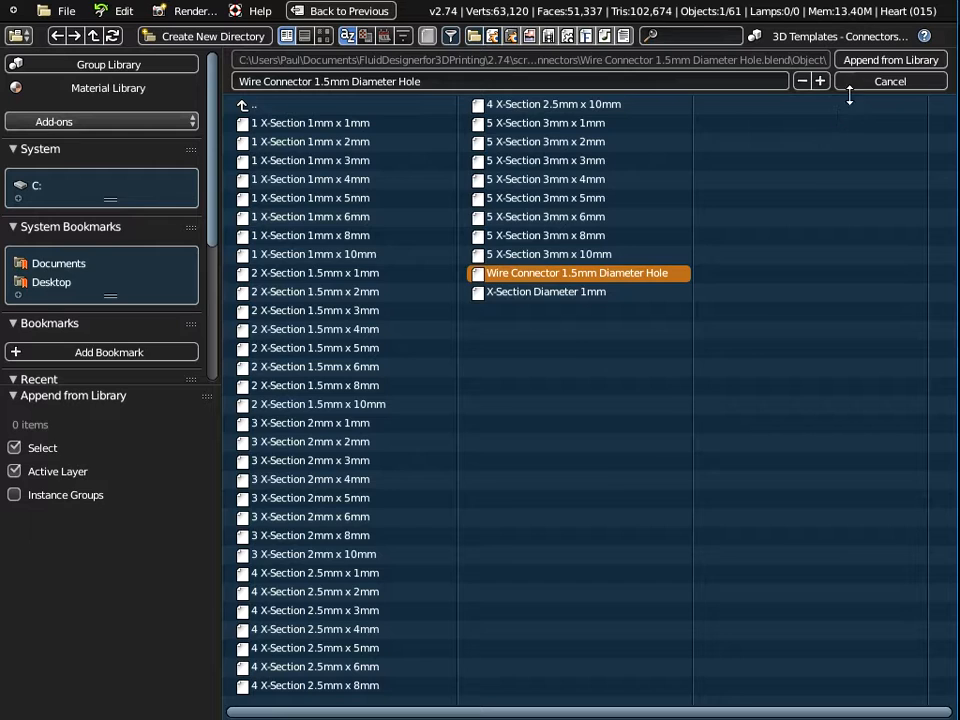
pyautogui.click(879, 60)
# Move the wire connector up along the Y axis so its stem meets the heart's upper outline between the two lobes.
pyautogui.rightClick(538, 372)
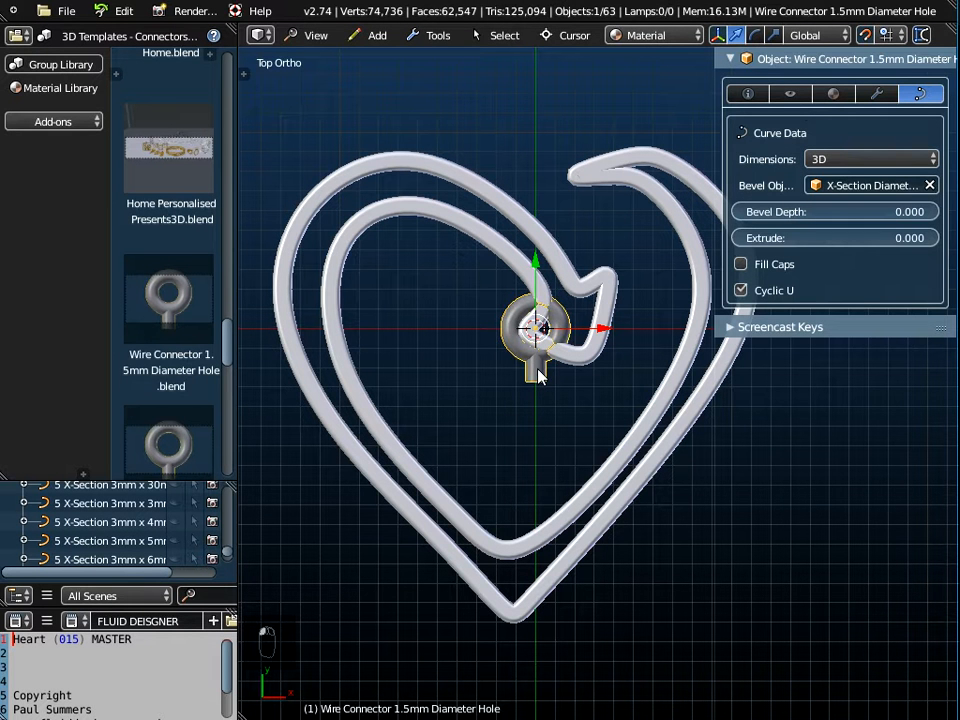
pyautogui.press('g')
pyautogui.press('y')
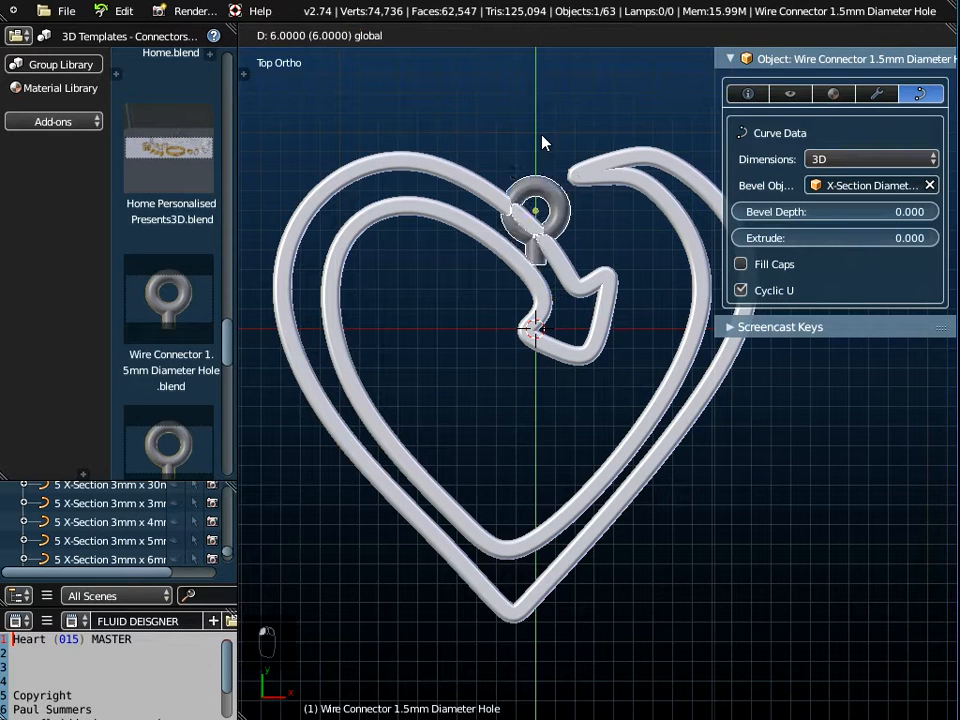
pyautogui.click(542, 103)
pyautogui.scroll(2, 543, 222)
pyautogui.scroll(-2, 543, 222)
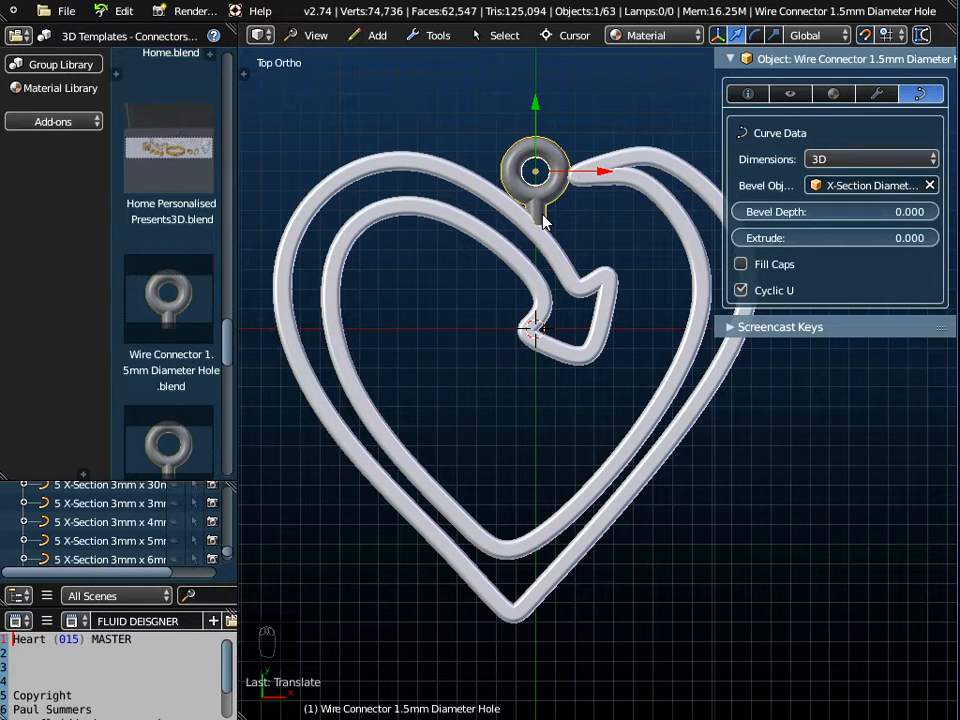
# Switch the group library to the Patterns - Wiccan category.
pyautogui.click(70, 12)
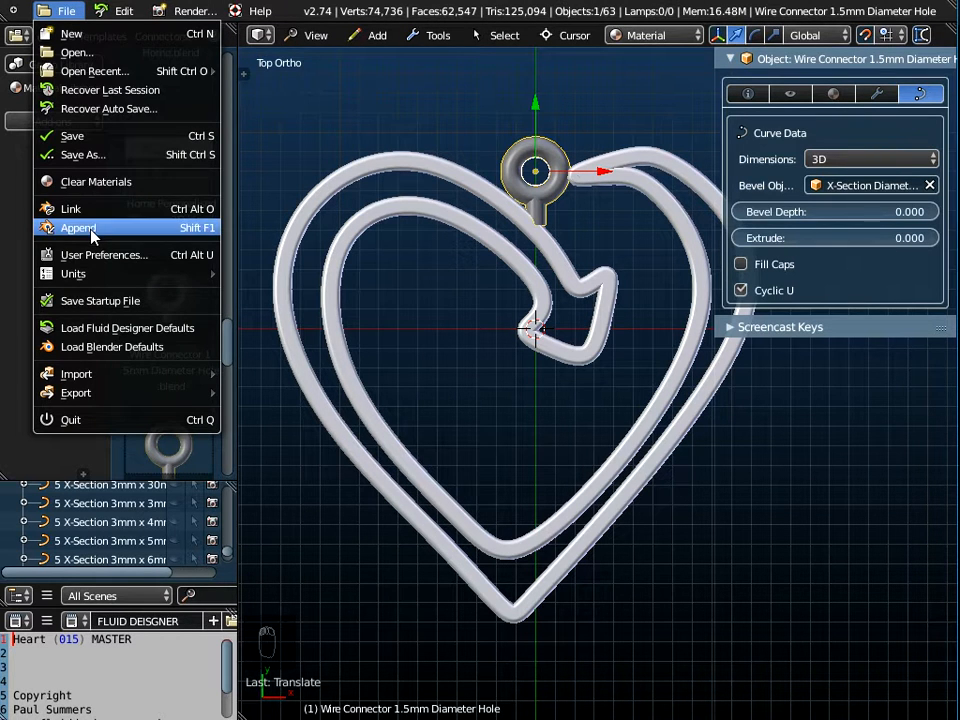
pyautogui.click(118, 37)
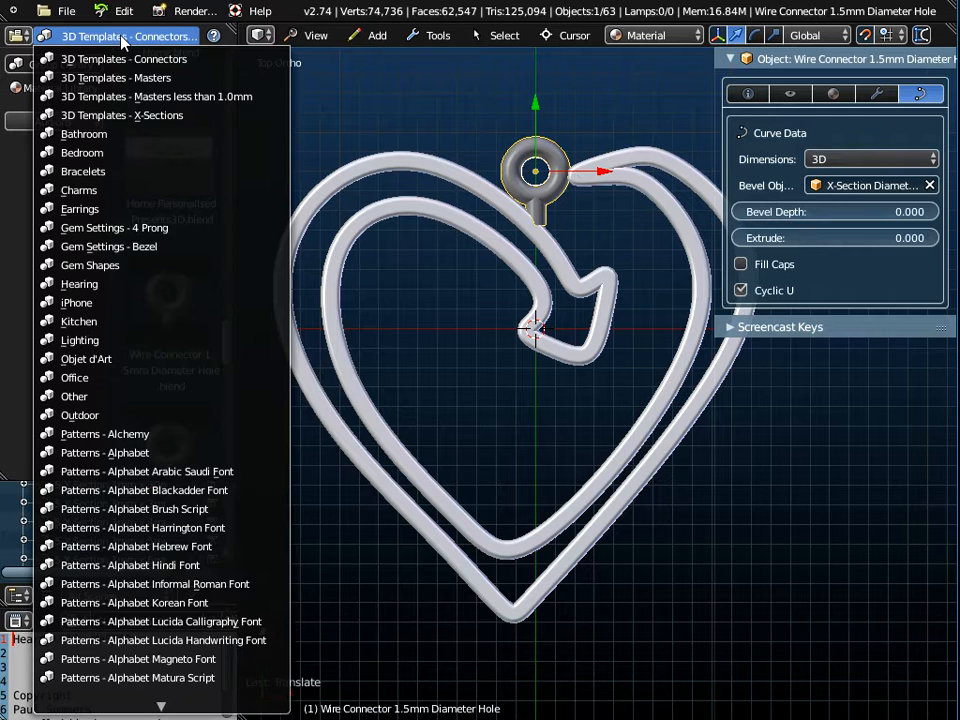
pyautogui.scroll(2, 129, 64)
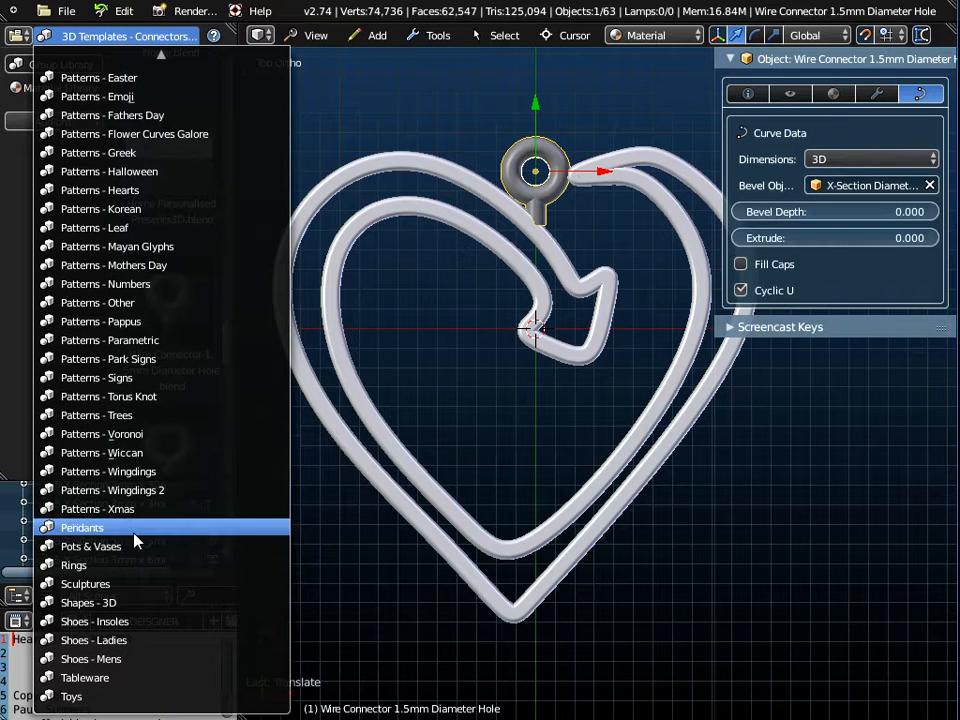
pyautogui.click(103, 452)
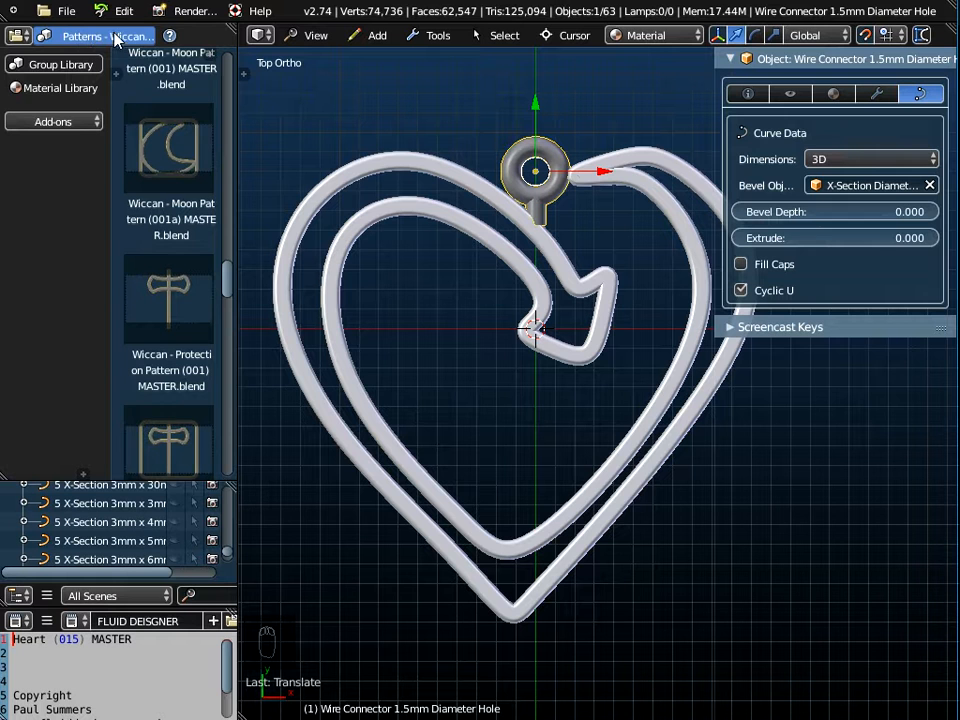
# Append the Wiccan - Sun Pattern (001) object from Wiccan - Sun Pattern (001) MASTER.blend in the Patterns - Wiccan folder.
pyautogui.click(62, 11)
pyautogui.click(90, 226)
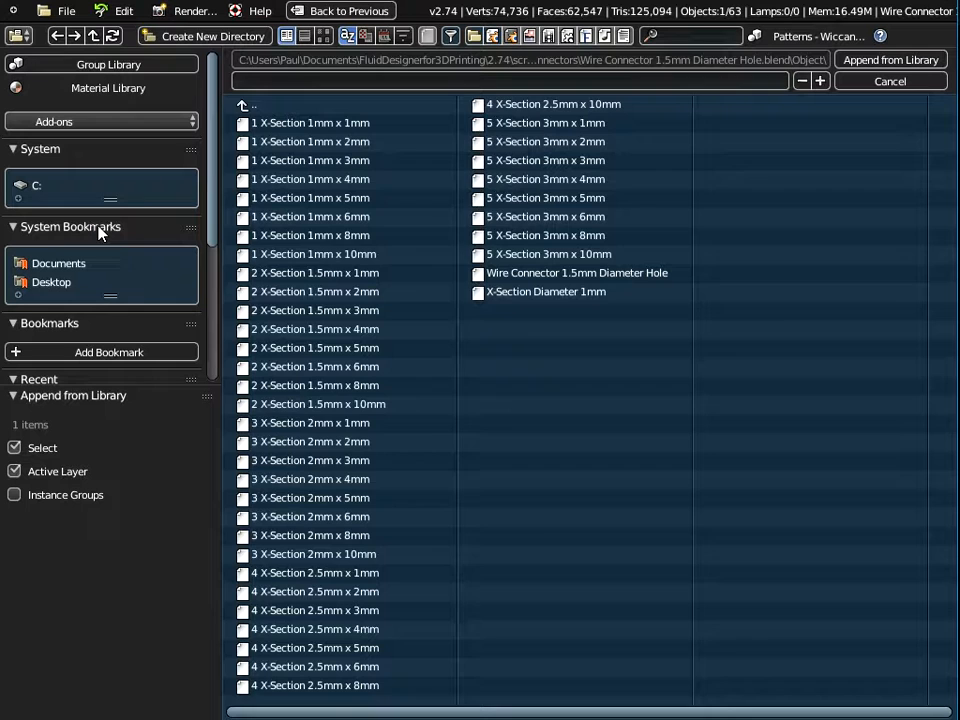
pyautogui.click(240, 104)
pyautogui.click(240, 104)
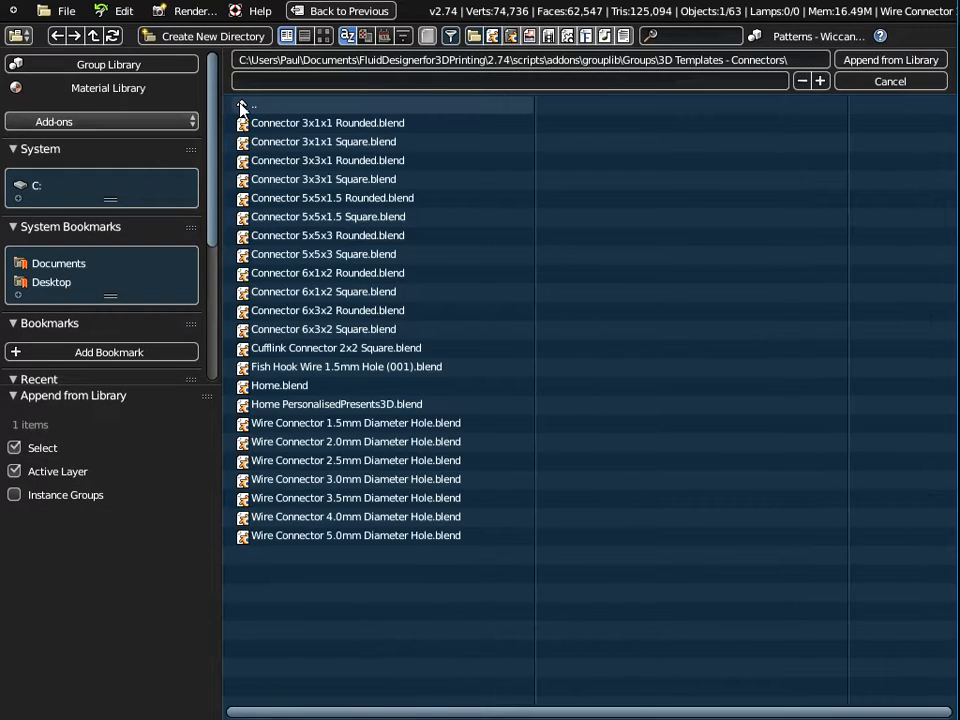
pyautogui.click(240, 104)
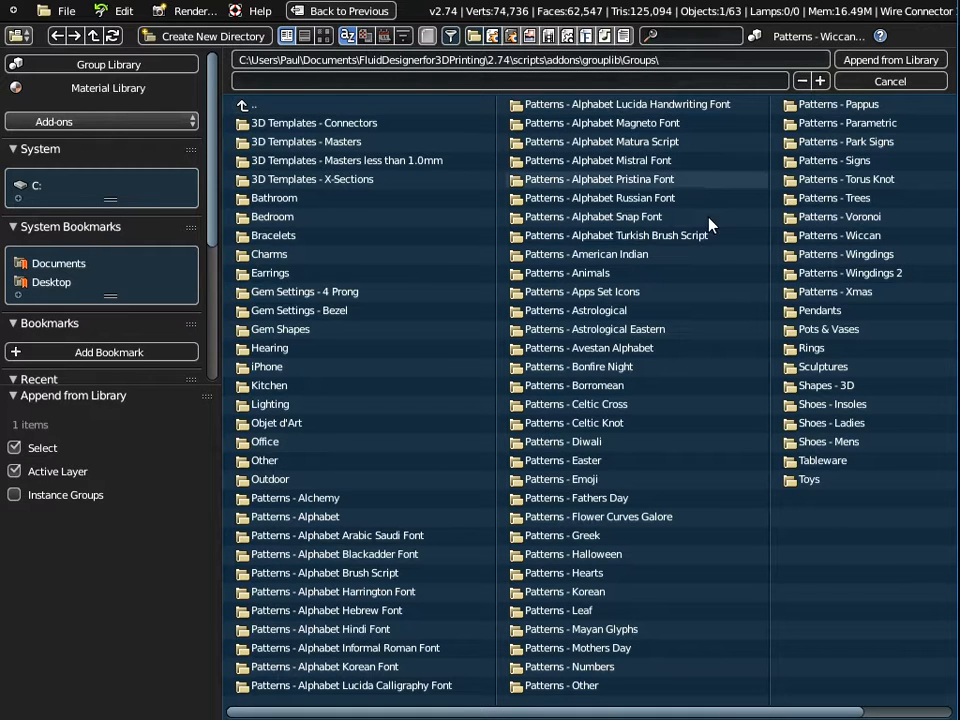
pyautogui.click(837, 238)
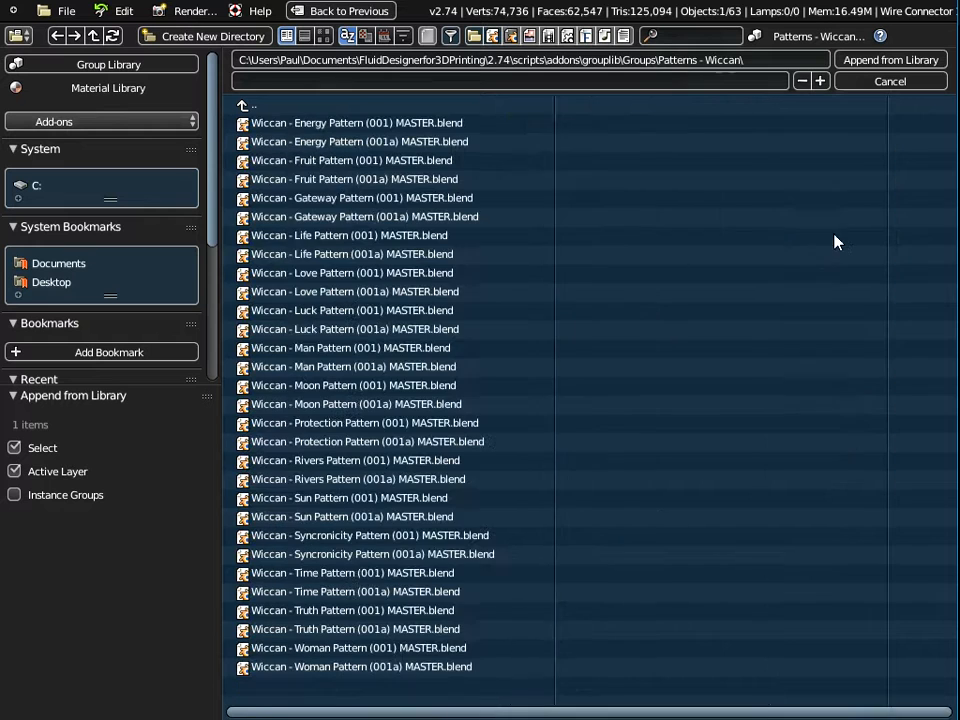
pyautogui.doubleClick(365, 500)
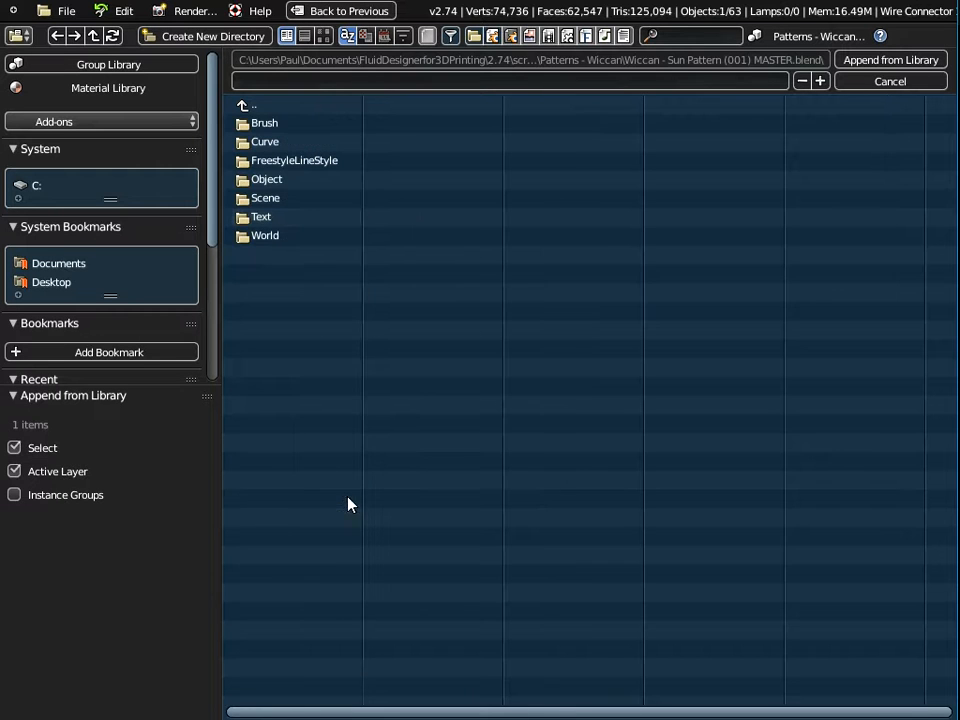
pyautogui.doubleClick(272, 183)
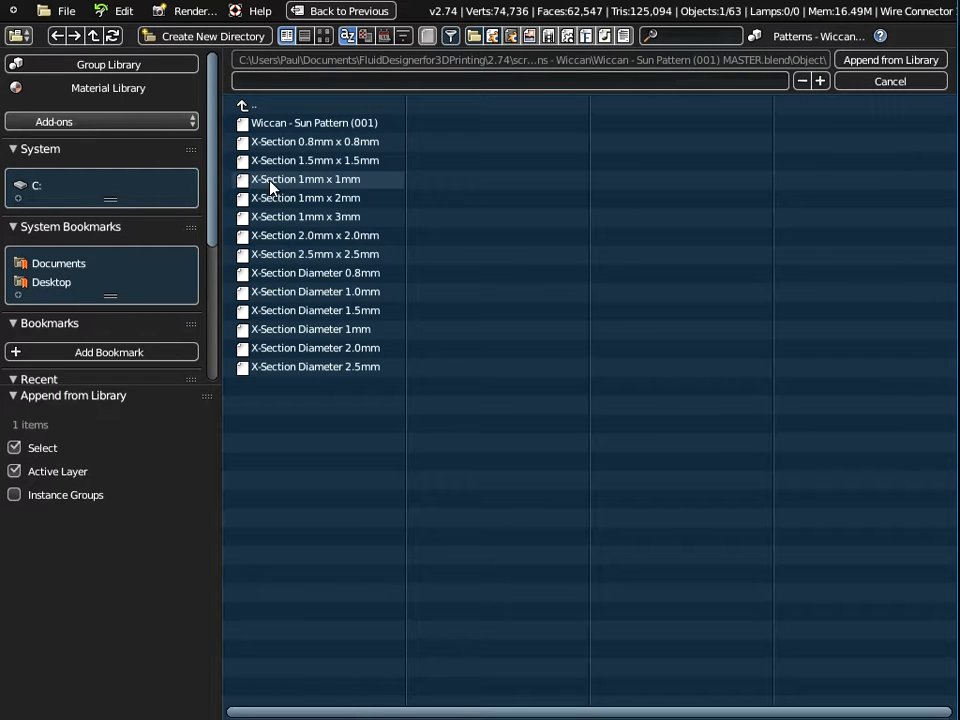
pyautogui.click(300, 124)
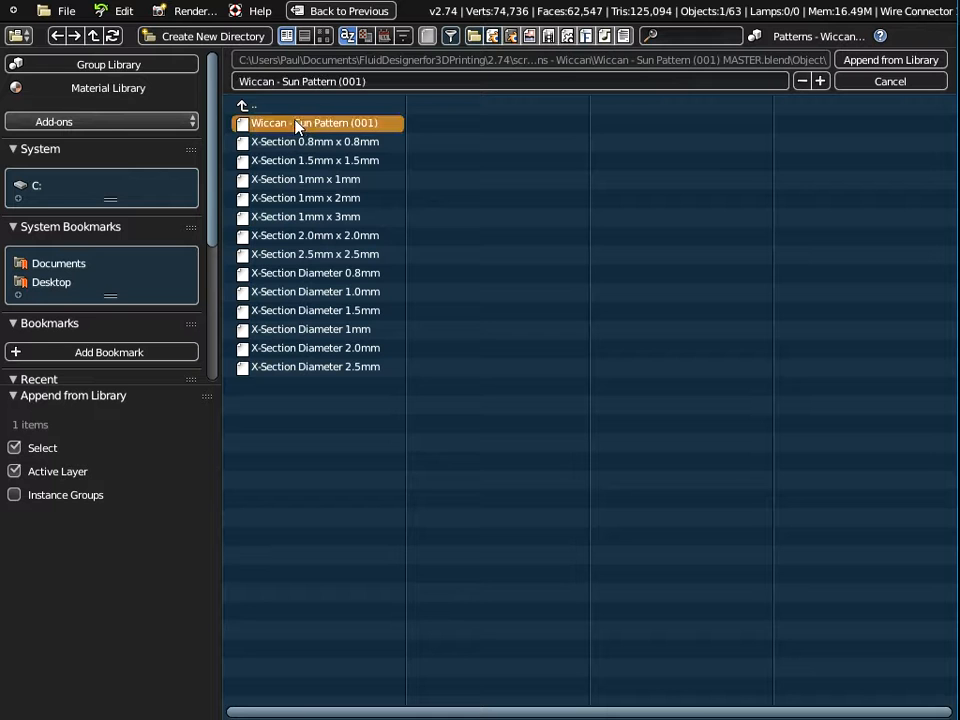
pyautogui.click(871, 62)
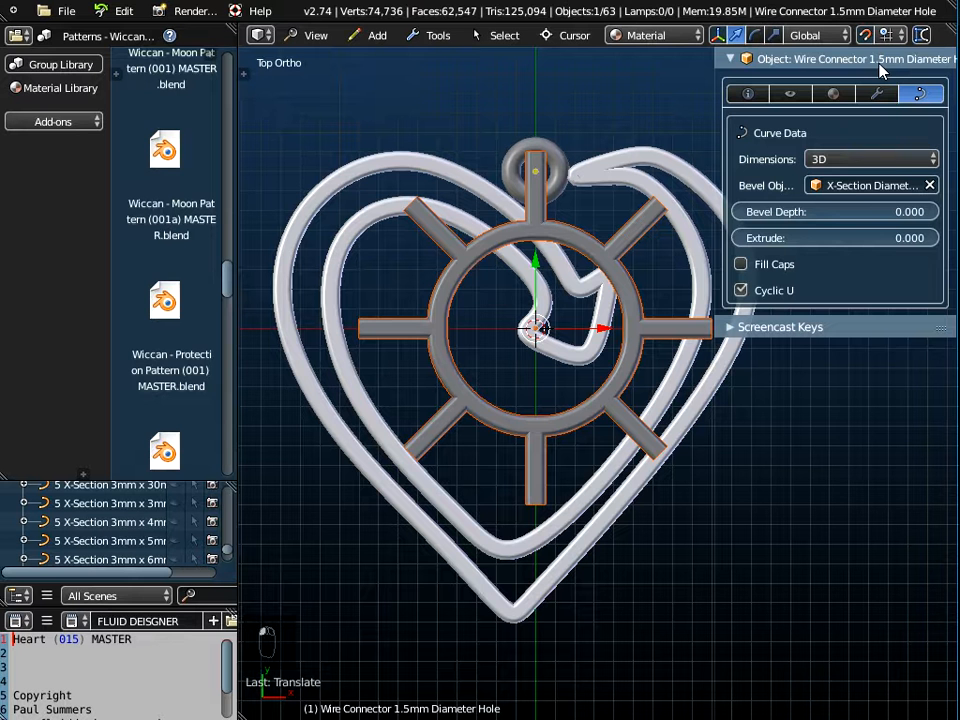
# Scale the sun pattern uniformly down to about 0.8.
pyautogui.rightClick(560, 420)
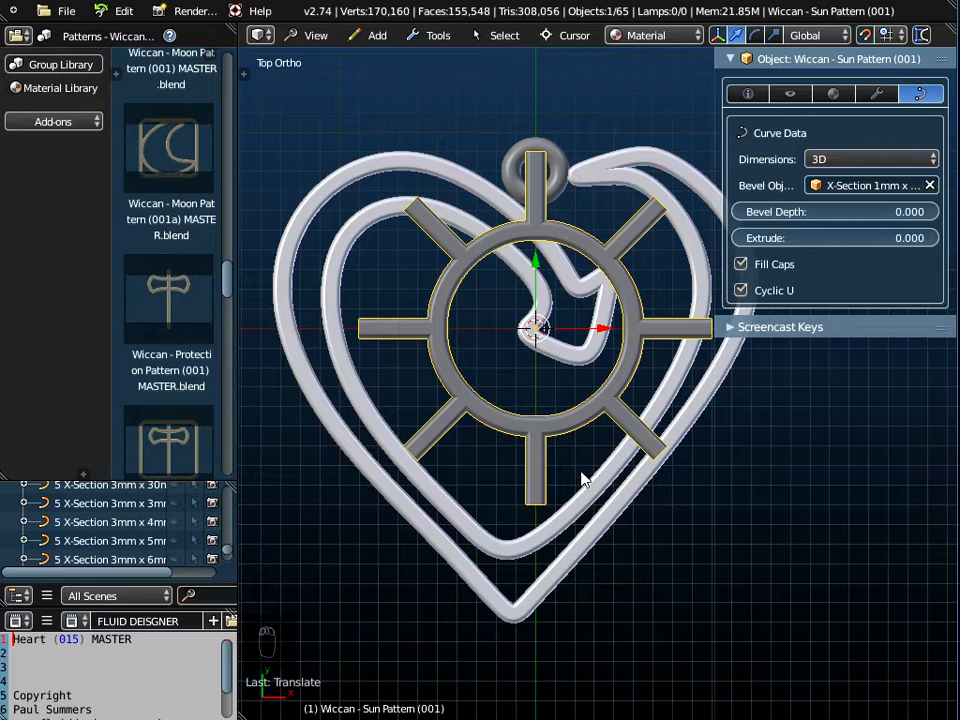
pyautogui.moveTo(579, 476); pyautogui.dragTo(597, 381, button='middle')
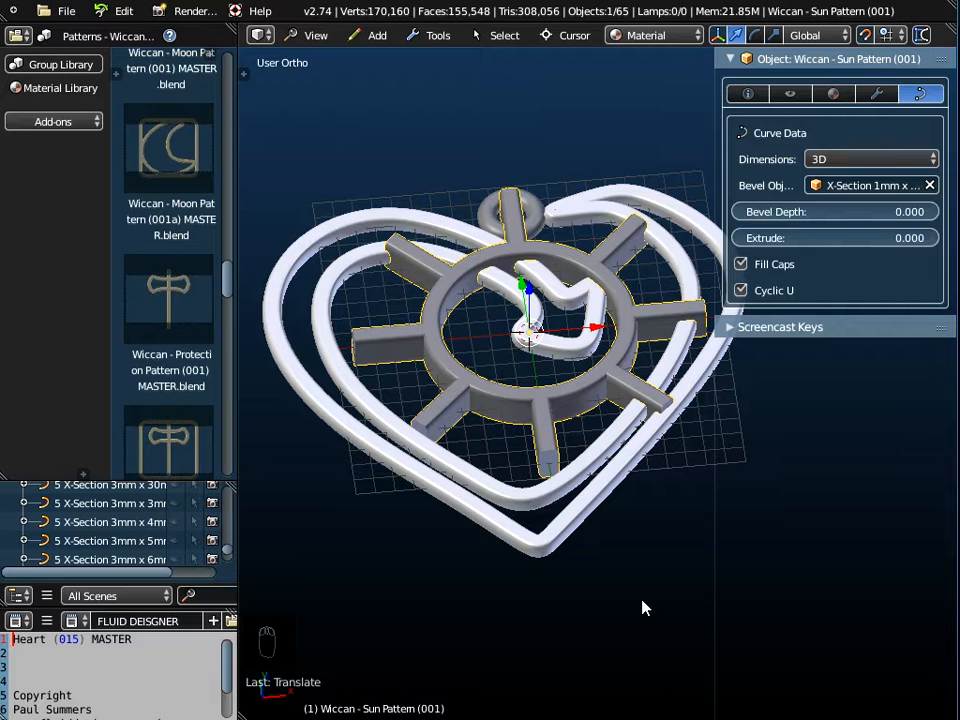
pyautogui.press('s')
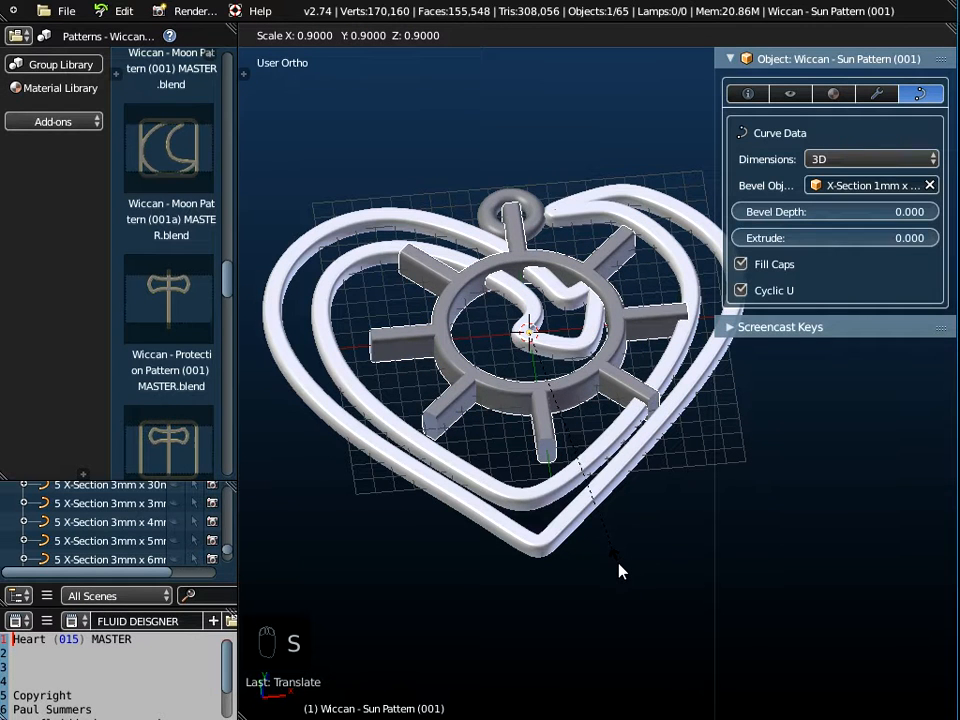
pyautogui.click(619, 568)
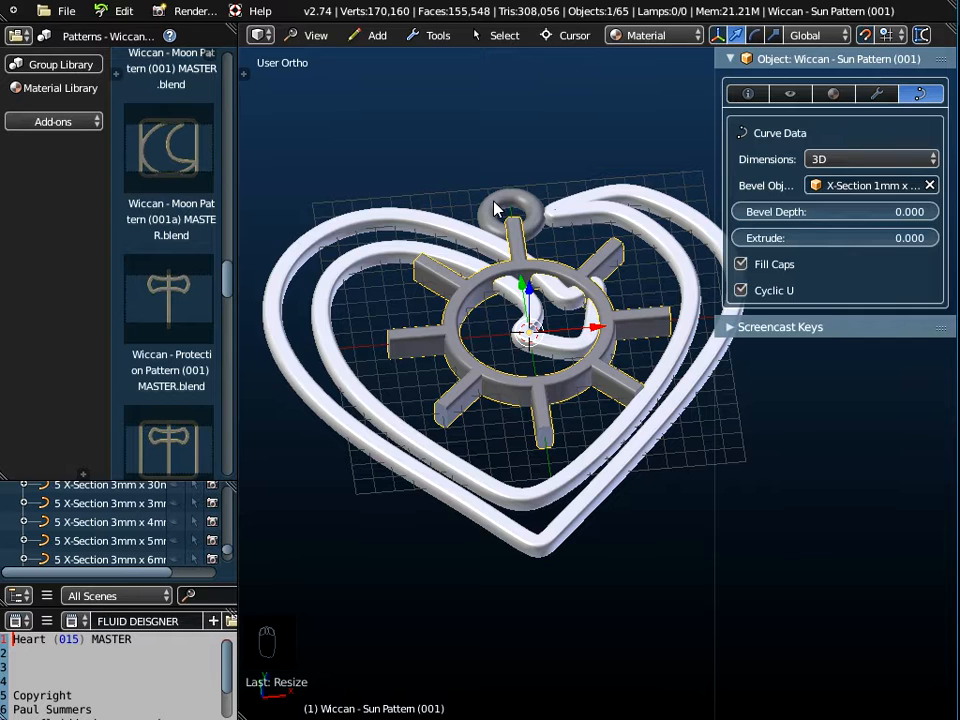
# Return to the top view and apply the sun pattern's scale.
pyautogui.click(316, 35)
pyautogui.click(318, 125)
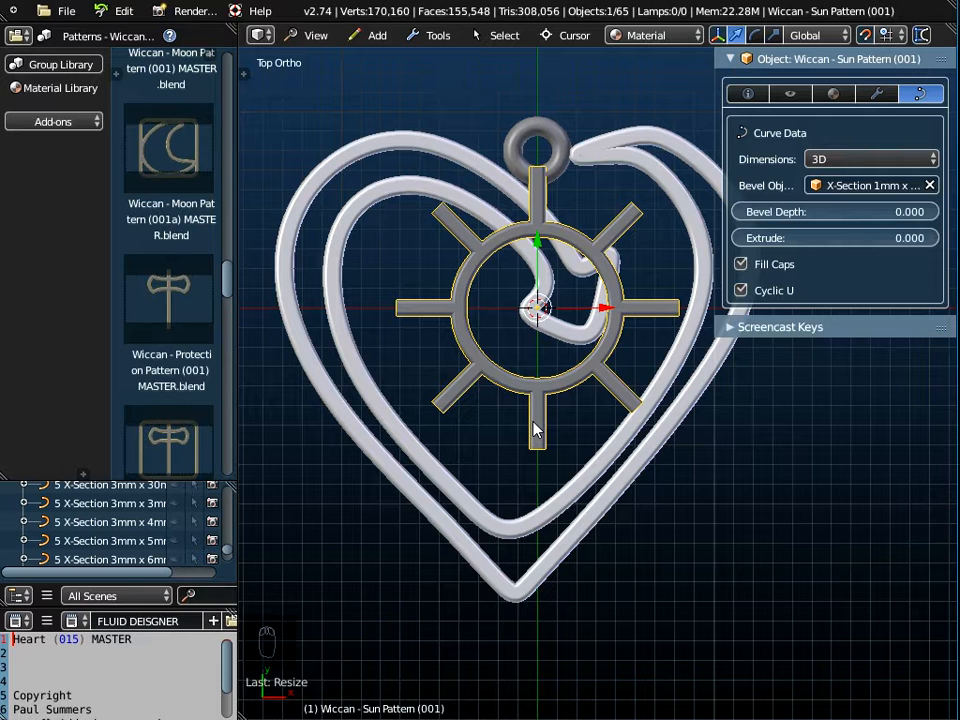
pyautogui.hotkey('ctrl', 'a')
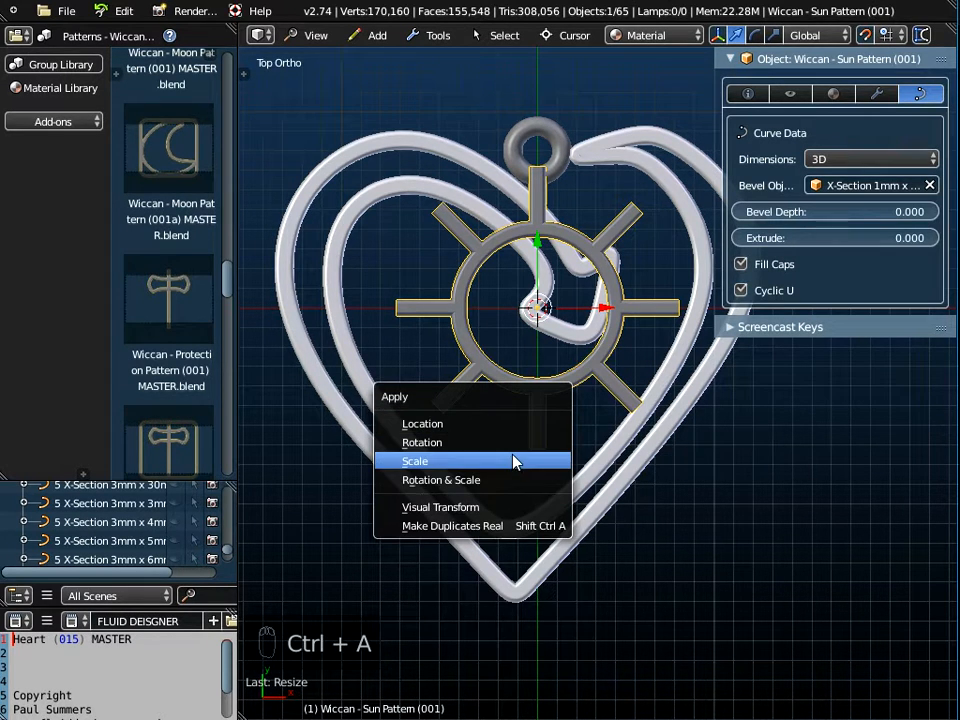
pyautogui.click(513, 461)
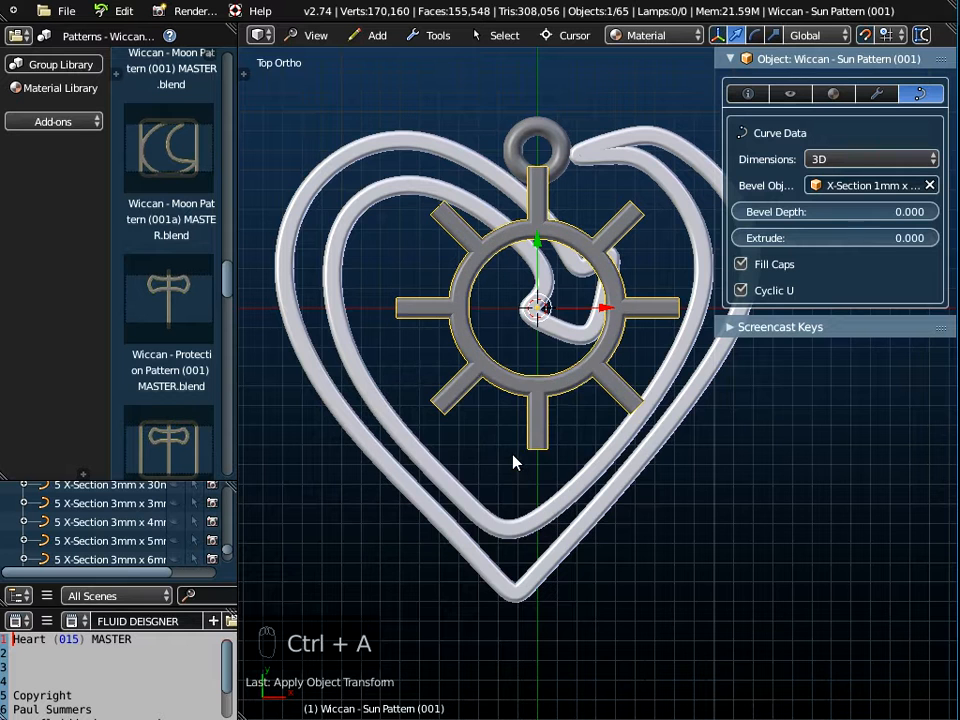
# Move the sun pattern about 1 unit along negative X and about 3 units along negative Y into the heart.
pyautogui.press('g')
pyautogui.press('x')
pyautogui.click(575, 315)
pyautogui.press('g')
pyautogui.press('y')
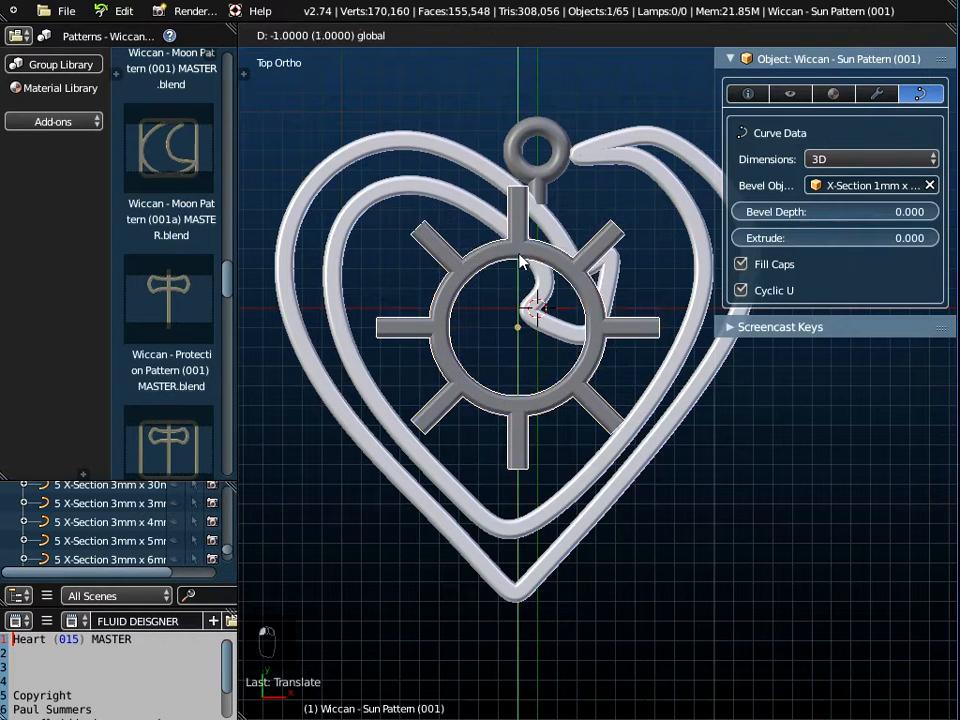
pyautogui.click(526, 293)
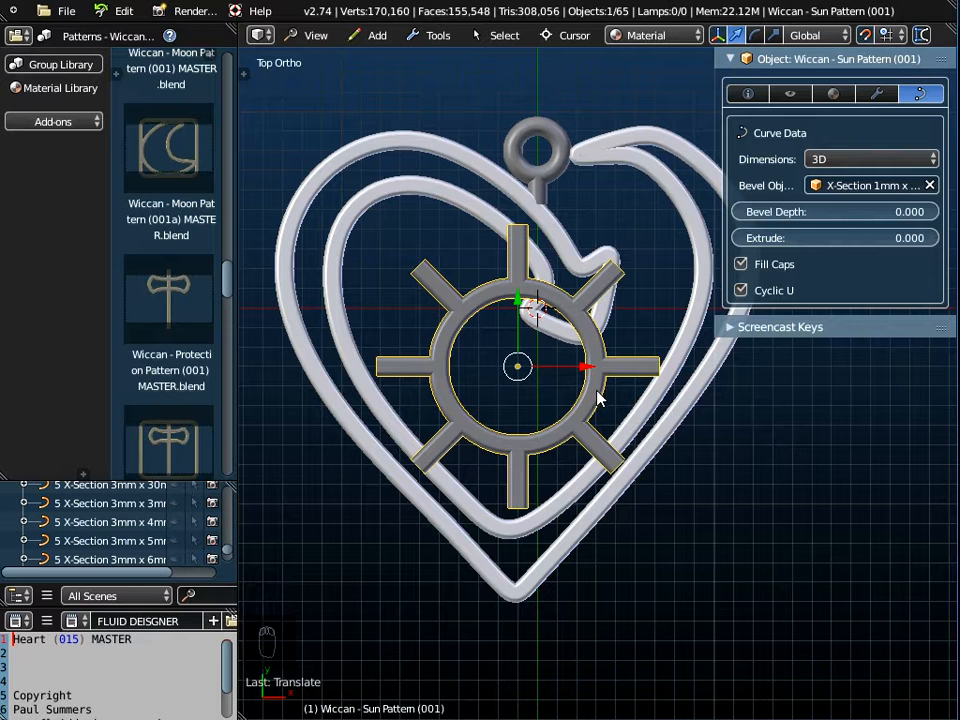
# Fine-position the sun pattern lower and slightly further left inside the heart's inner outline, turning snapping off for the last adjustment.
pyautogui.press('g')
pyautogui.press('x')
pyautogui.click(573, 372)
pyautogui.press('g')
pyautogui.press('y')
pyautogui.click(503, 313)
pyautogui.press('g')
pyautogui.press('x')
pyautogui.click(587, 392)
pyautogui.click(865, 38)
pyautogui.moveTo(583, 386); pyautogui.dragTo(574, 390)
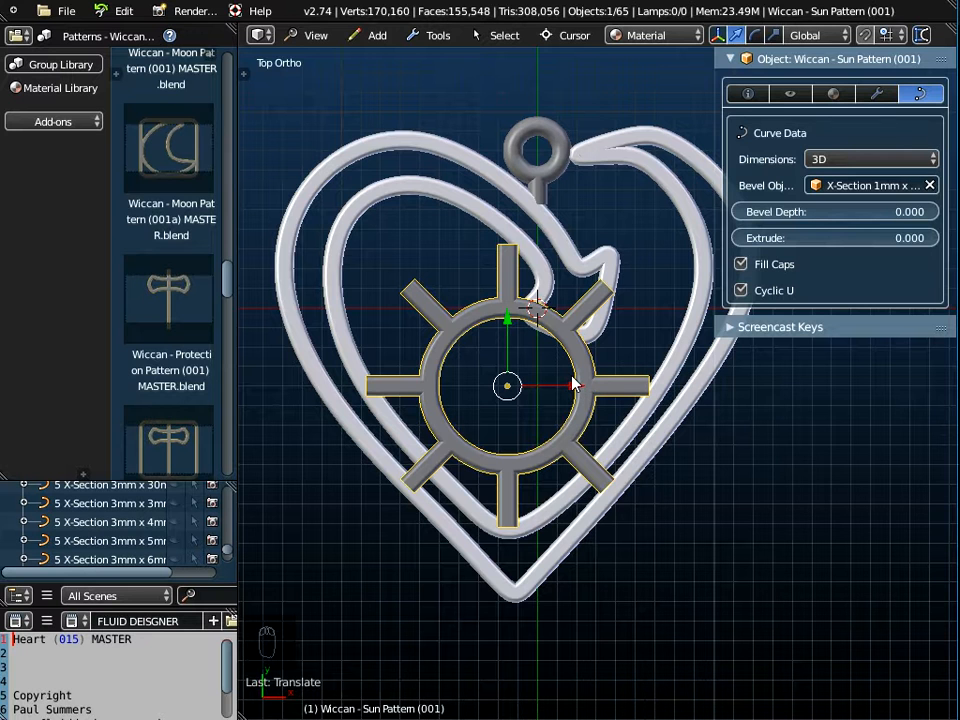
# Move the eight control points of the heart's inner hook about 1.5 units along negative X and 3.7 units along positive Y.
pyautogui.rightClick(573, 263)
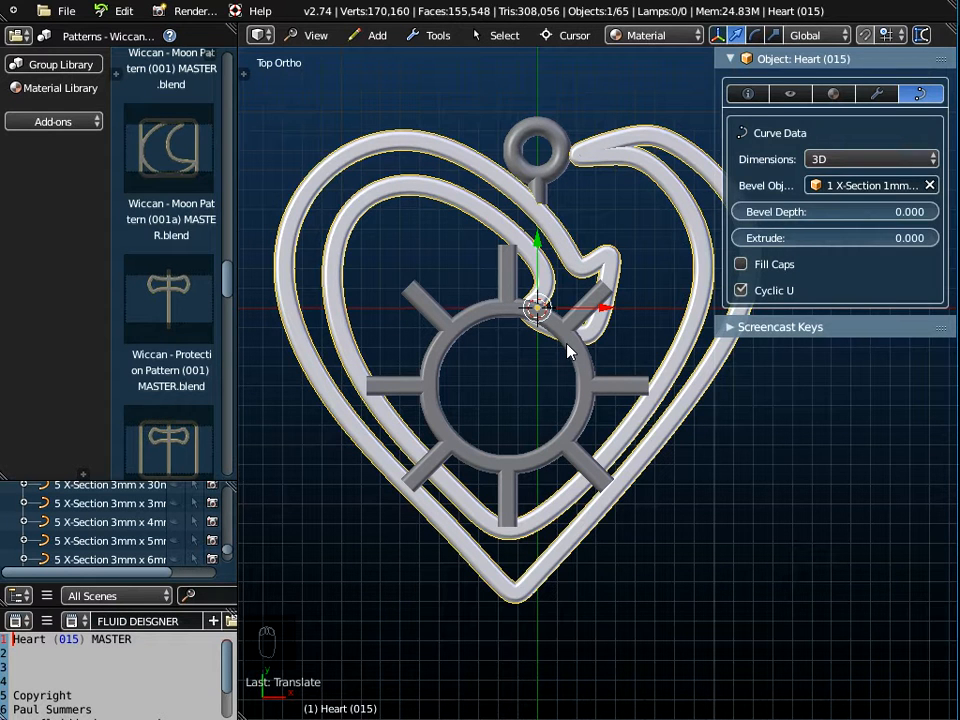
pyautogui.press('Tab')
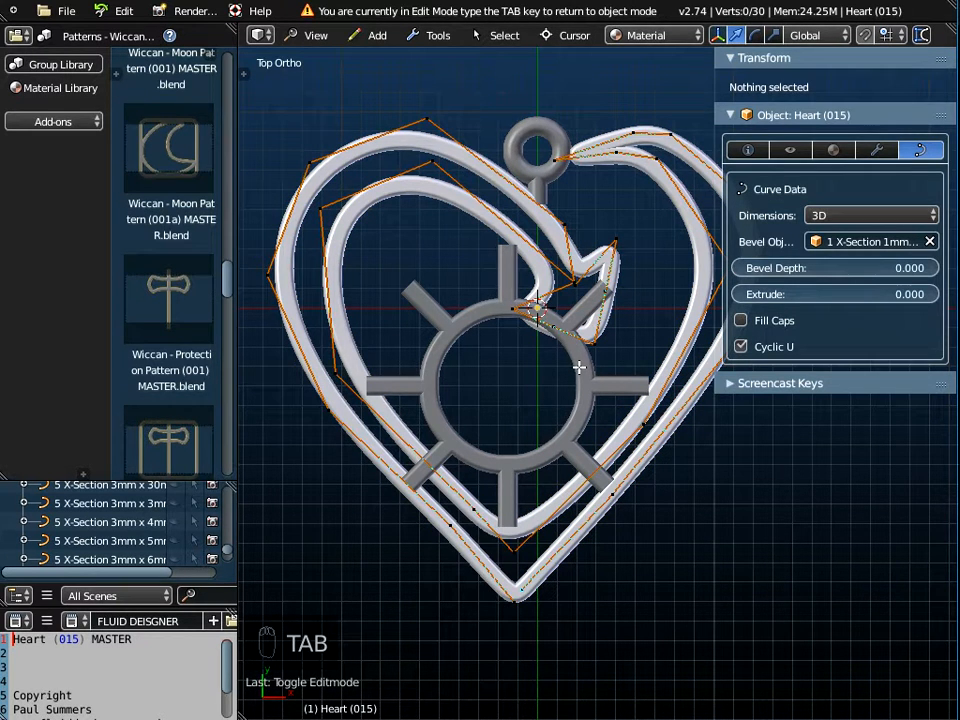
pyautogui.press('c')
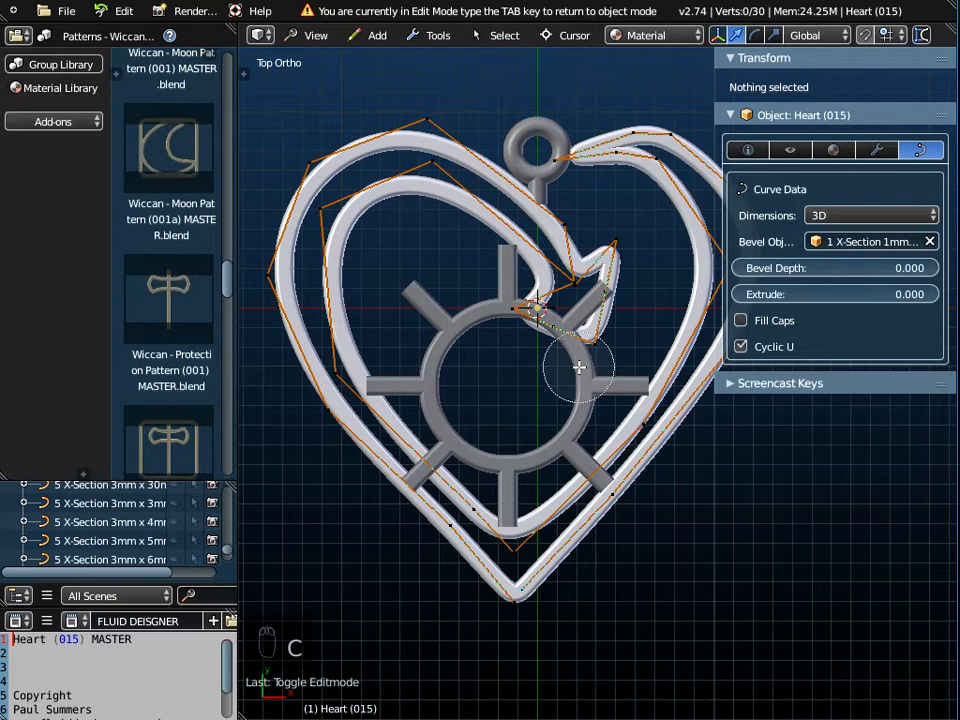
pyautogui.scroll(-2, 574, 300)
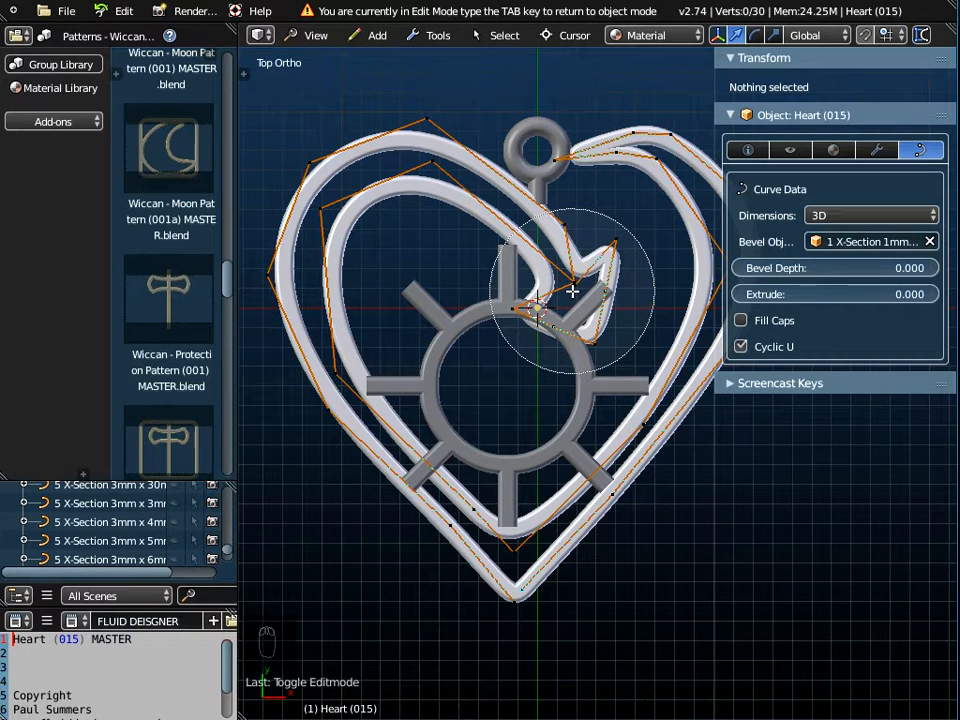
pyautogui.click(572, 291)
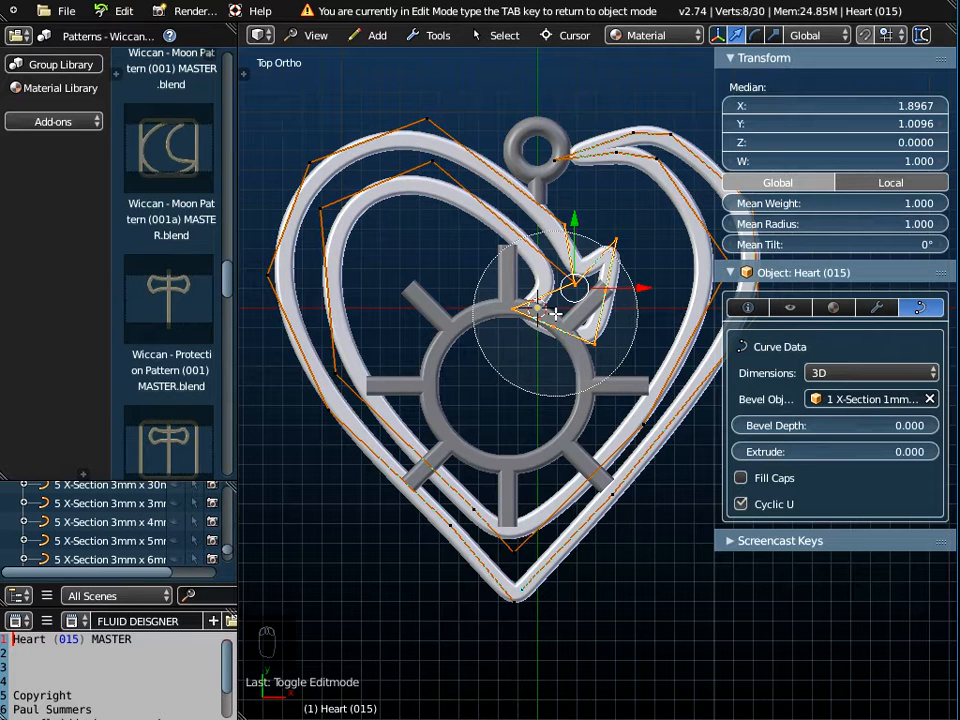
pyautogui.rightClick(555, 314)
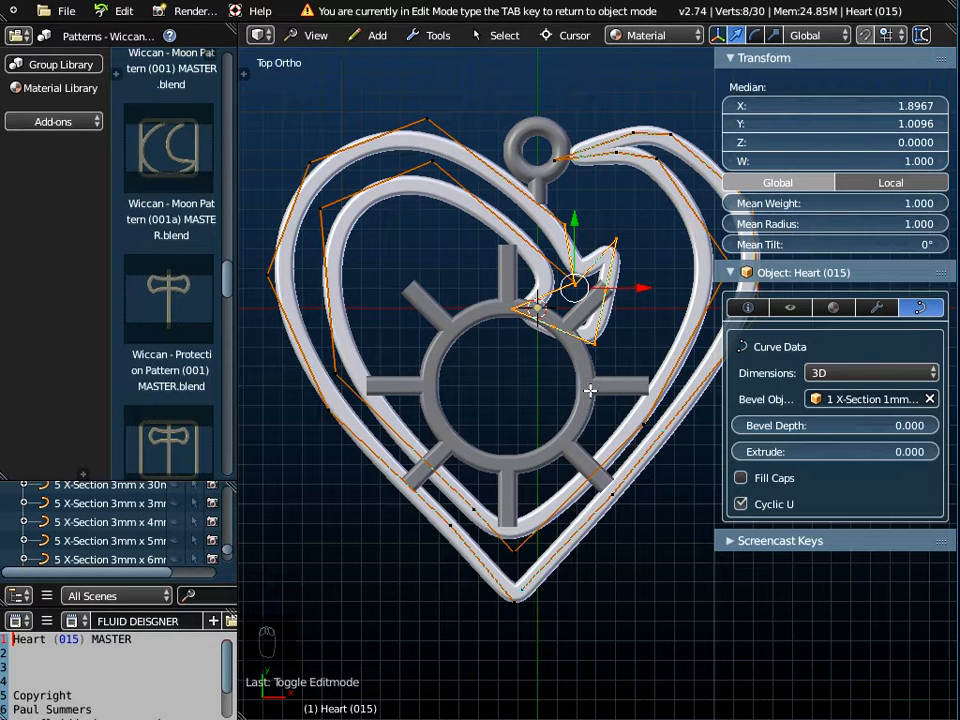
pyautogui.press('g')
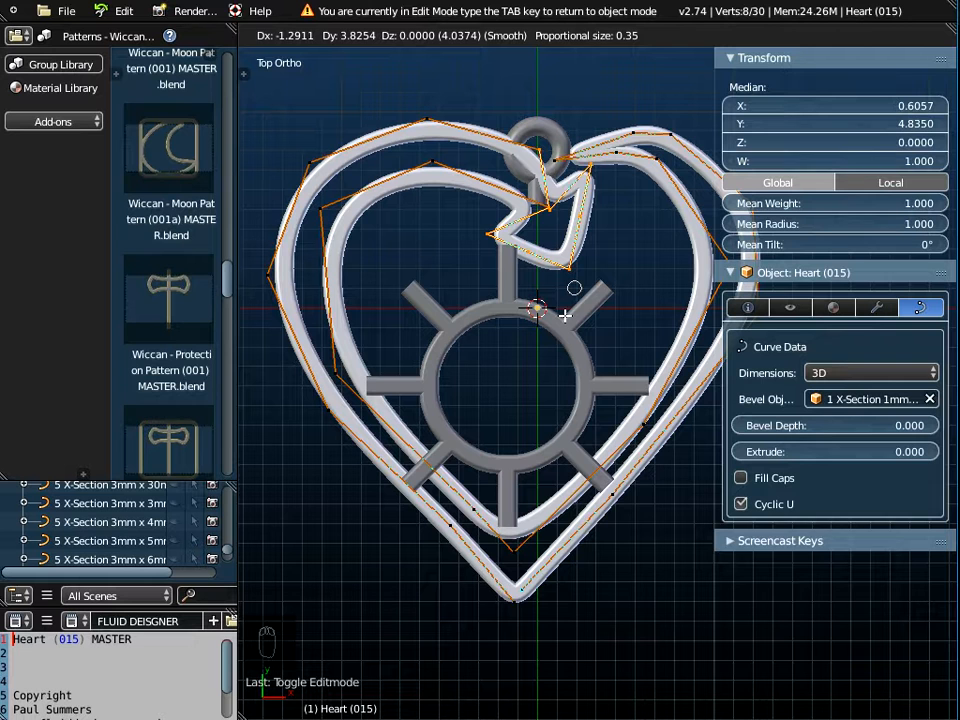
pyautogui.click(562, 318)
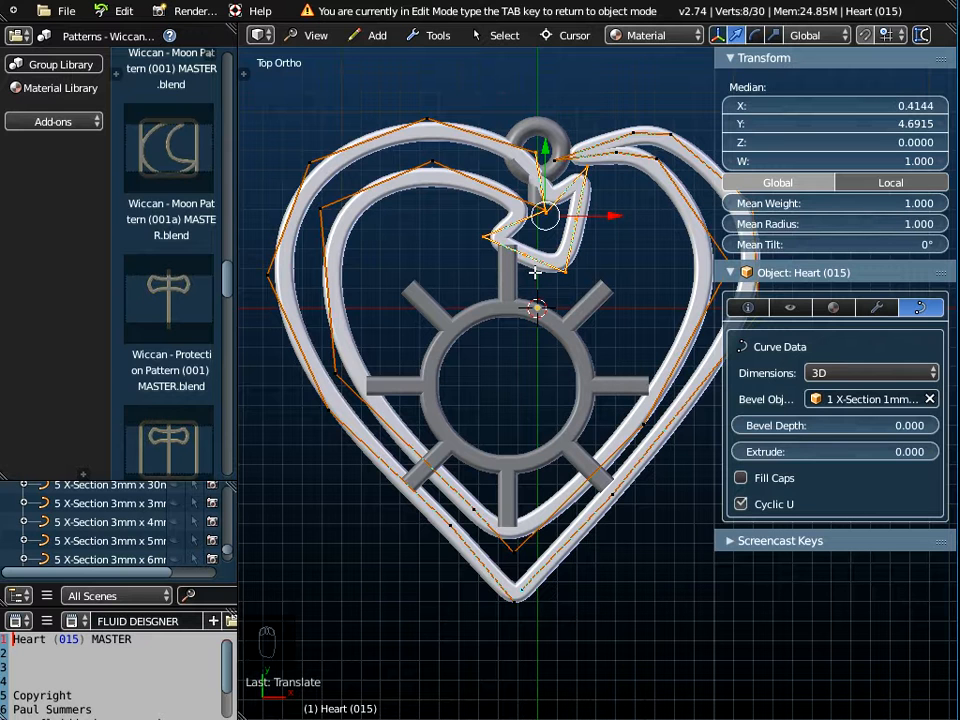
pyautogui.press('Tab')
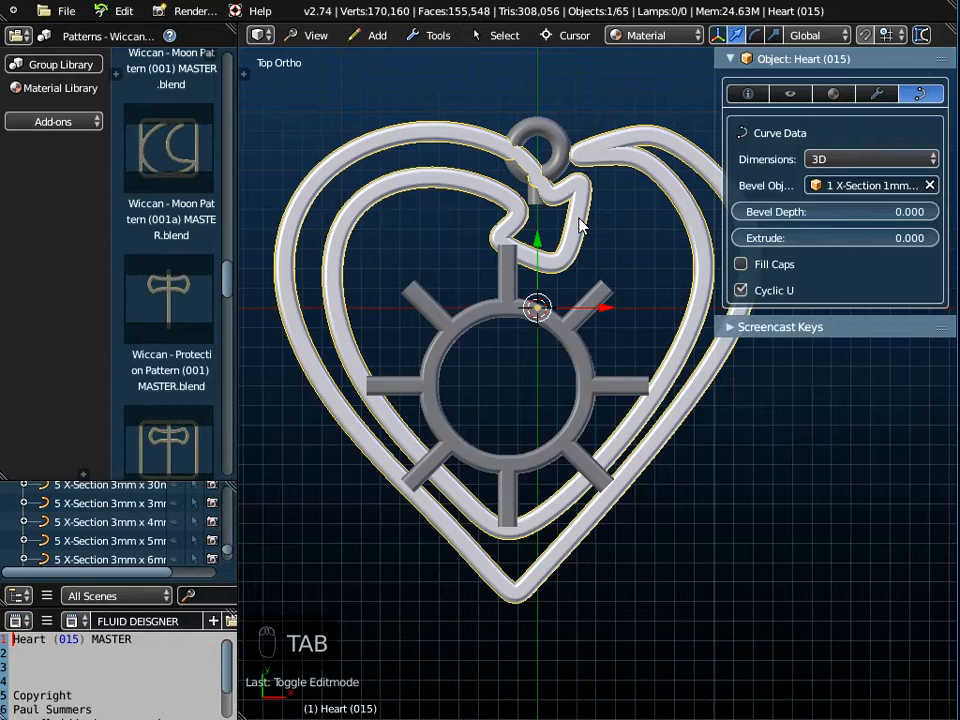
# Move the wire connector about 1.36 units along positive Y so its stem meets the heart's reshaped upper edge.
pyautogui.scroll(2, 555, 220)
pyautogui.rightClick(543, 134)
pyautogui.keyDown('shift'); pyautogui.moveTo(545, 135); pyautogui.dragTo(579, 356, button='middle'); pyautogui.keyUp('shift')
pyautogui.scroll(3, 576, 355)
pyautogui.scroll(1, 550, 335)
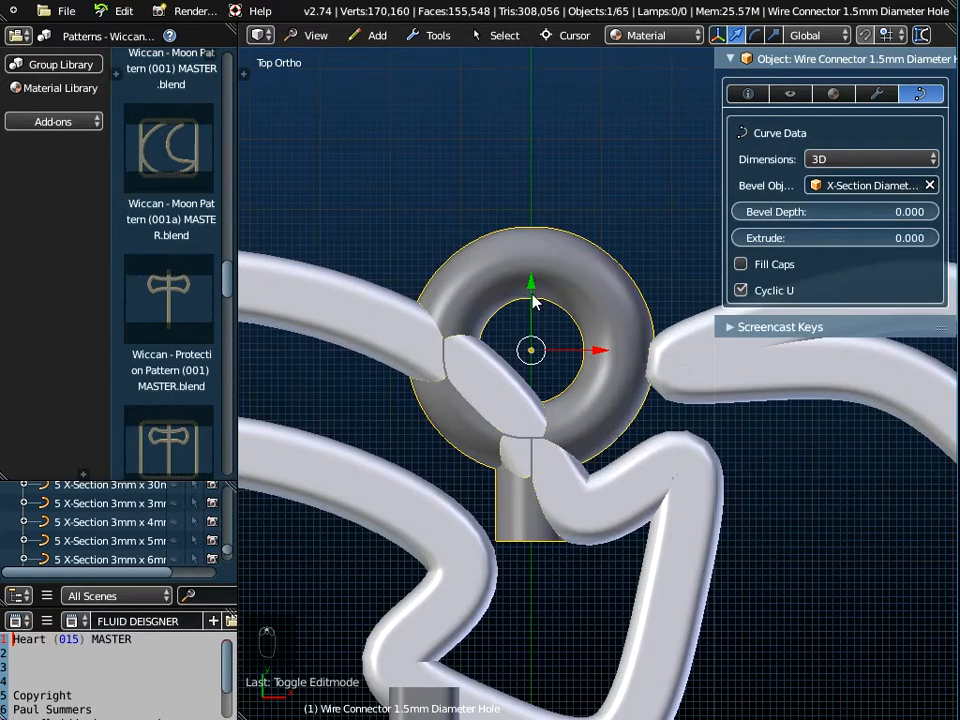
pyautogui.press('g')
pyautogui.press('y')
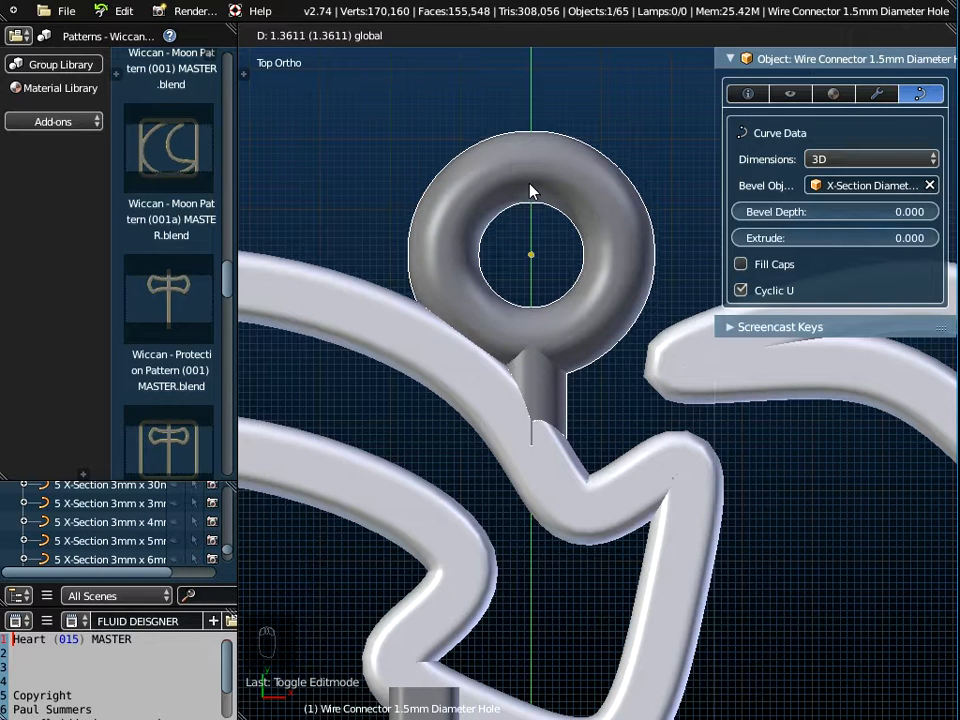
pyautogui.click(531, 191)
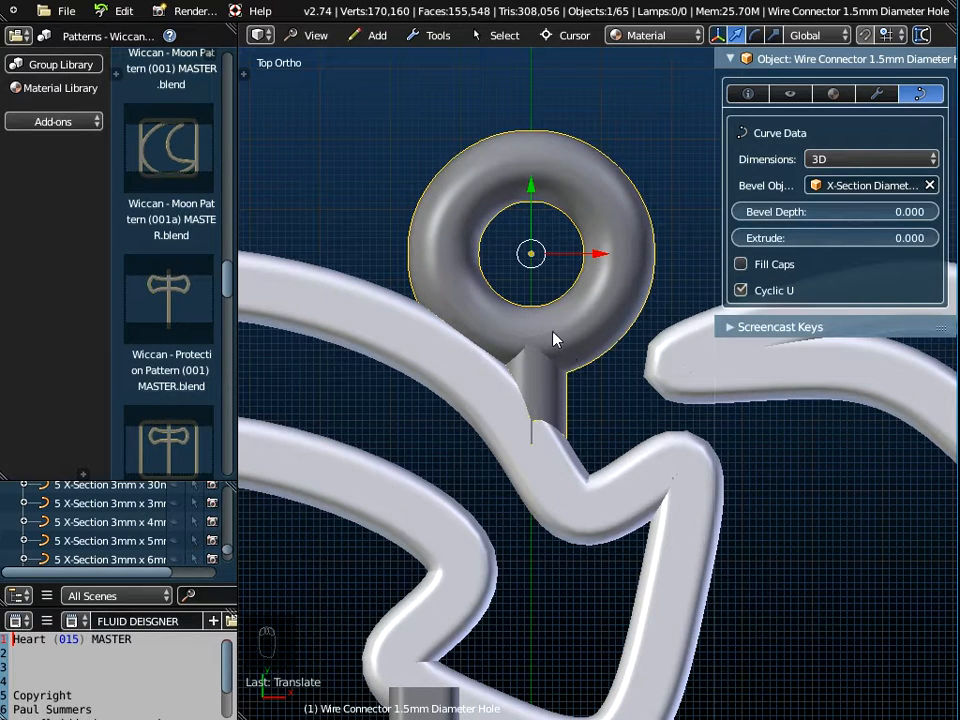
# Examine the fit of the connector, heart and sun pattern from an angled view, ending in the top view with the sun selected.
pyautogui.scroll(-3, 462, 345)
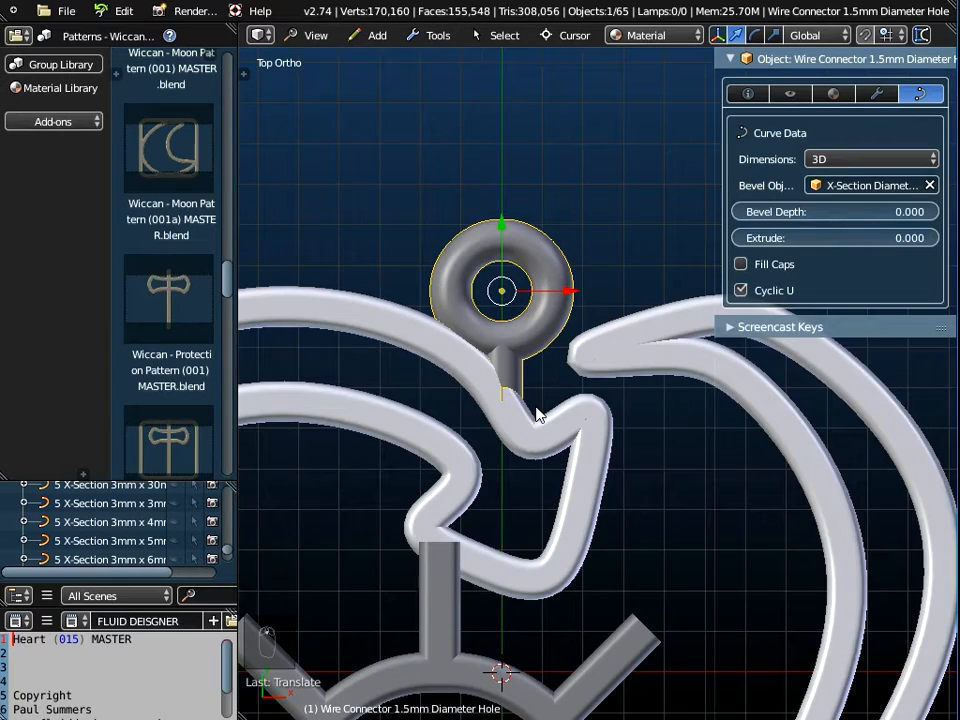
pyautogui.scroll(-3, 537, 414)
pyautogui.keyDown('shift'); pyautogui.moveTo(541, 410); pyautogui.dragTo(563, 268, button='middle'); pyautogui.keyUp('shift')
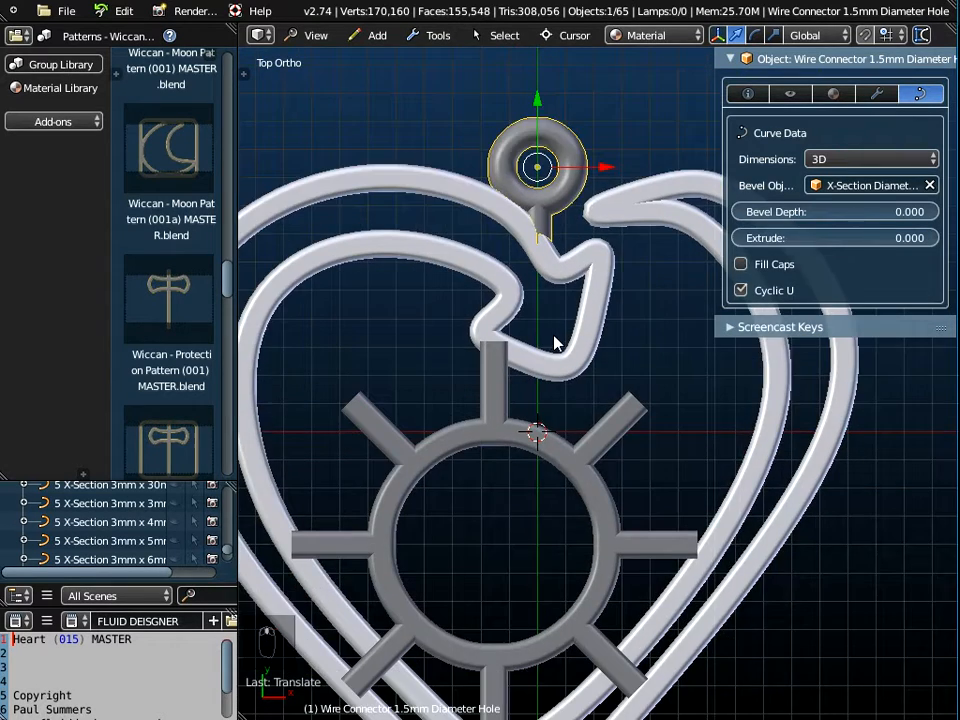
pyautogui.scroll(-2, 555, 345)
pyautogui.moveTo(555, 348); pyautogui.dragTo(566, 288, button='middle')
pyautogui.scroll(-2, 566, 288)
pyautogui.moveTo(577, 376); pyautogui.dragTo(553, 392, button='middle')
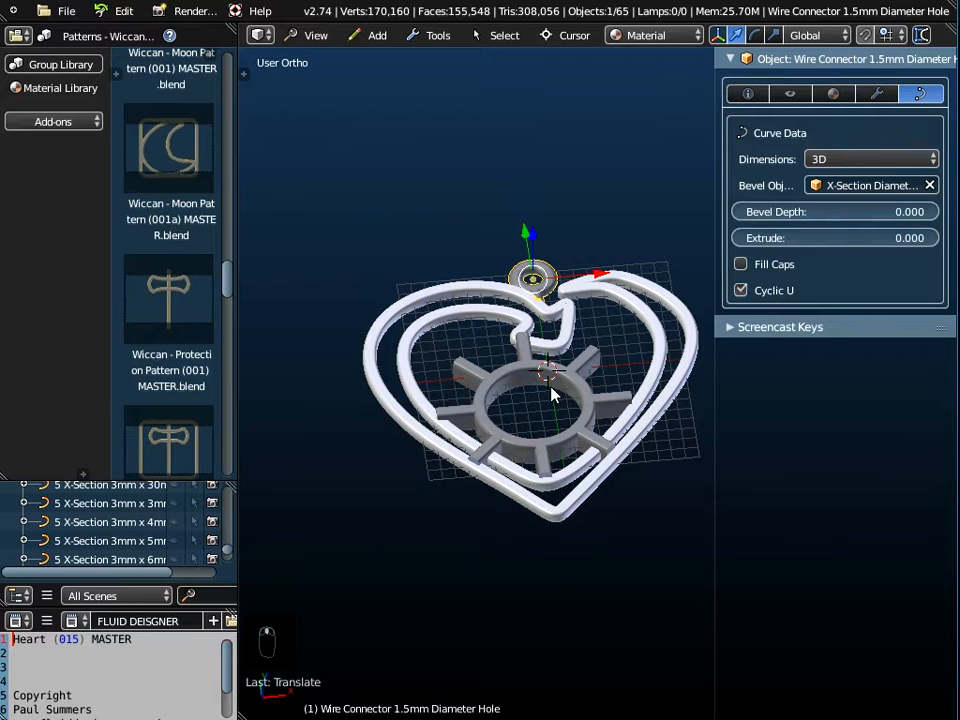
pyautogui.rightClick(492, 388)
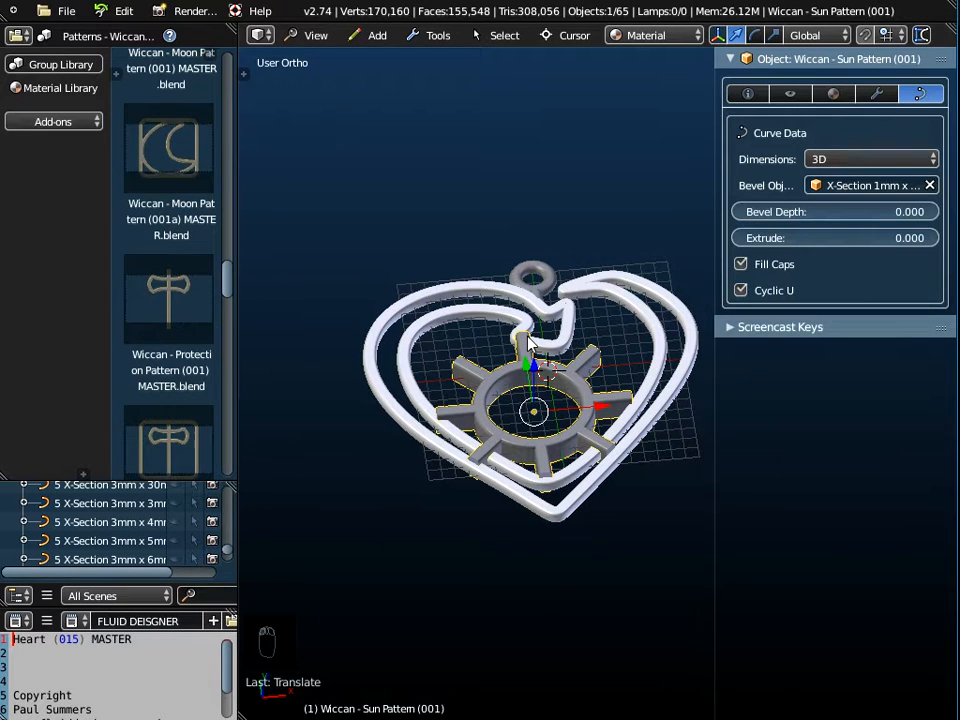
pyautogui.click(316, 36)
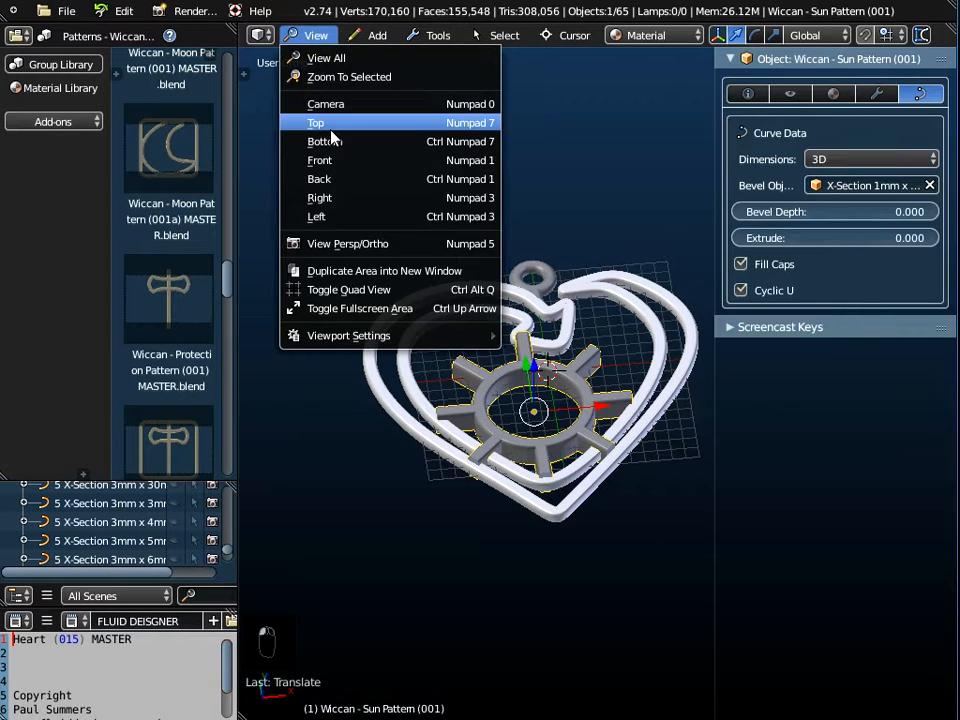
pyautogui.click(316, 123)
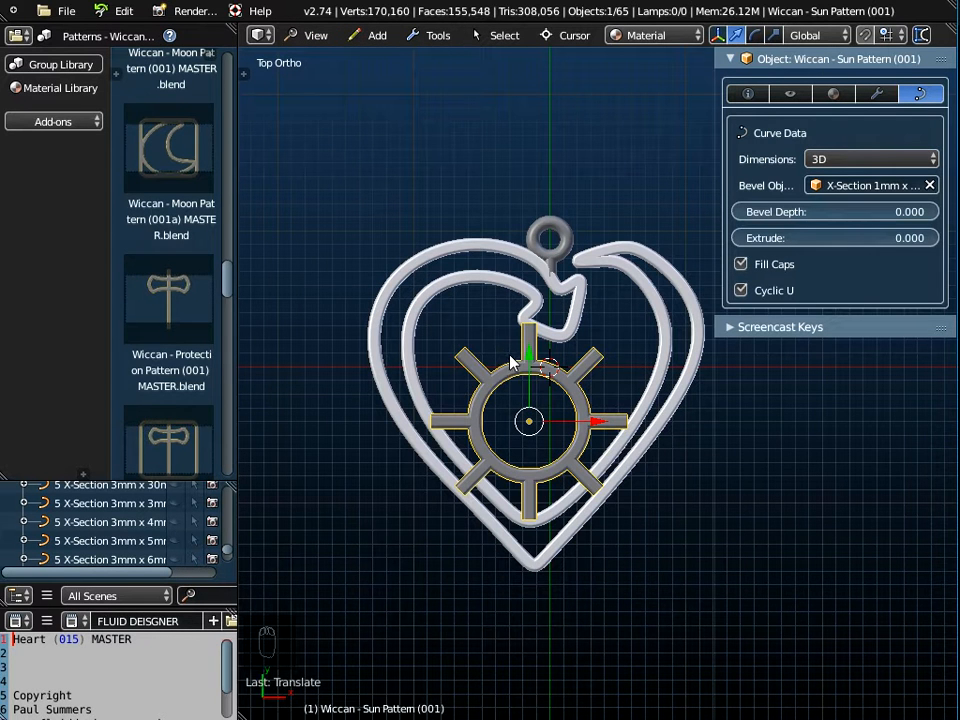
pyautogui.keyDown('shift'); pyautogui.moveTo(510, 355); pyautogui.dragTo(512, 306, button='middle'); pyautogui.keyUp('shift')
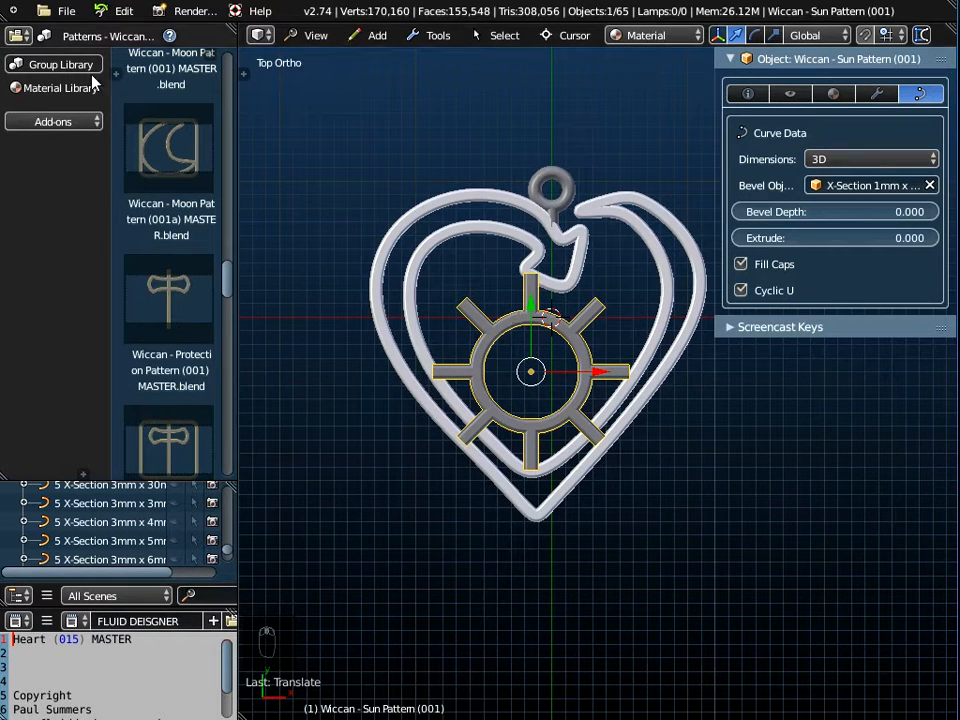
# Switch the group library to Patterns - Alphabet Harrington Font and select the lowercase letter a.
pyautogui.click(55, 64)
pyautogui.click(98, 40)
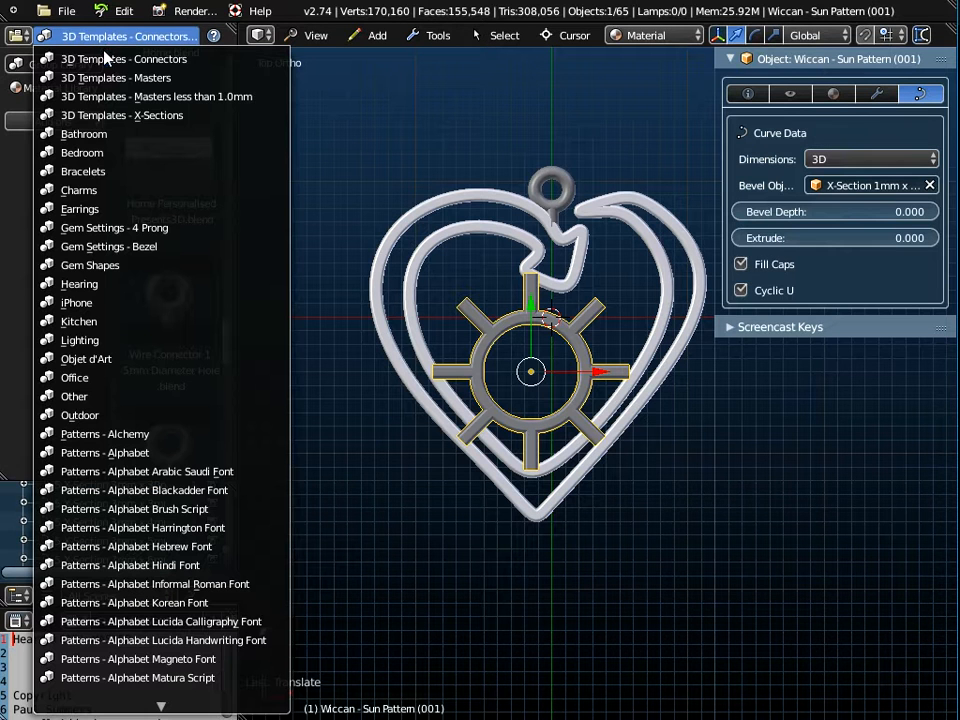
pyautogui.click(150, 528)
pyautogui.scroll(10, 170, 140)
pyautogui.click(136, 334)
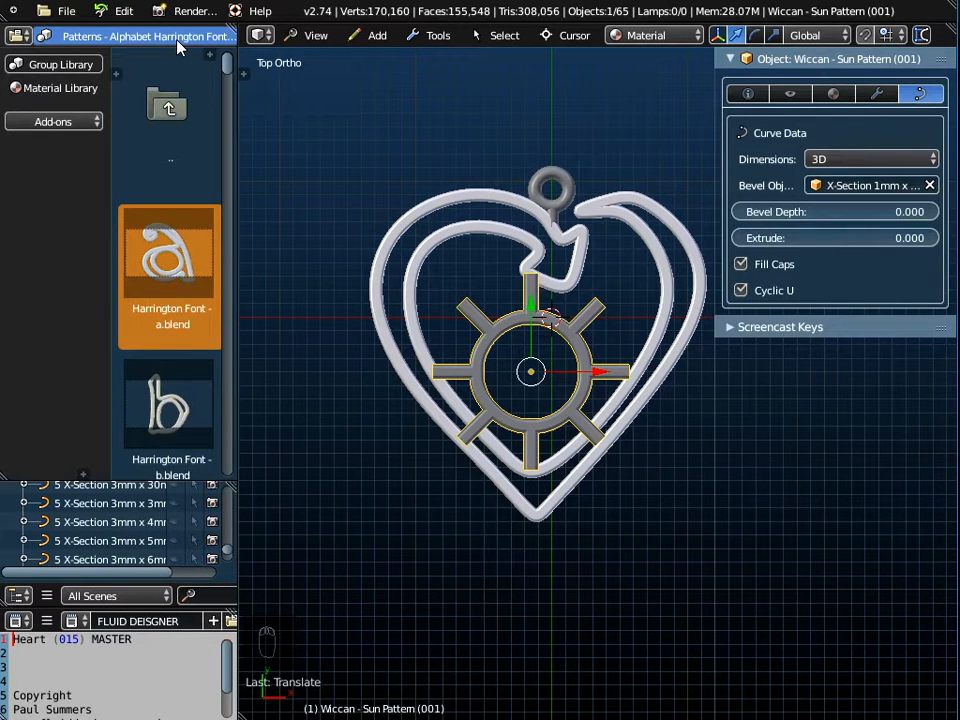
# Append the object Harrington Font - a from Harrington Font - a.blend in the Patterns - Alphabet Harrington Font folder.
pyautogui.click(64, 10)
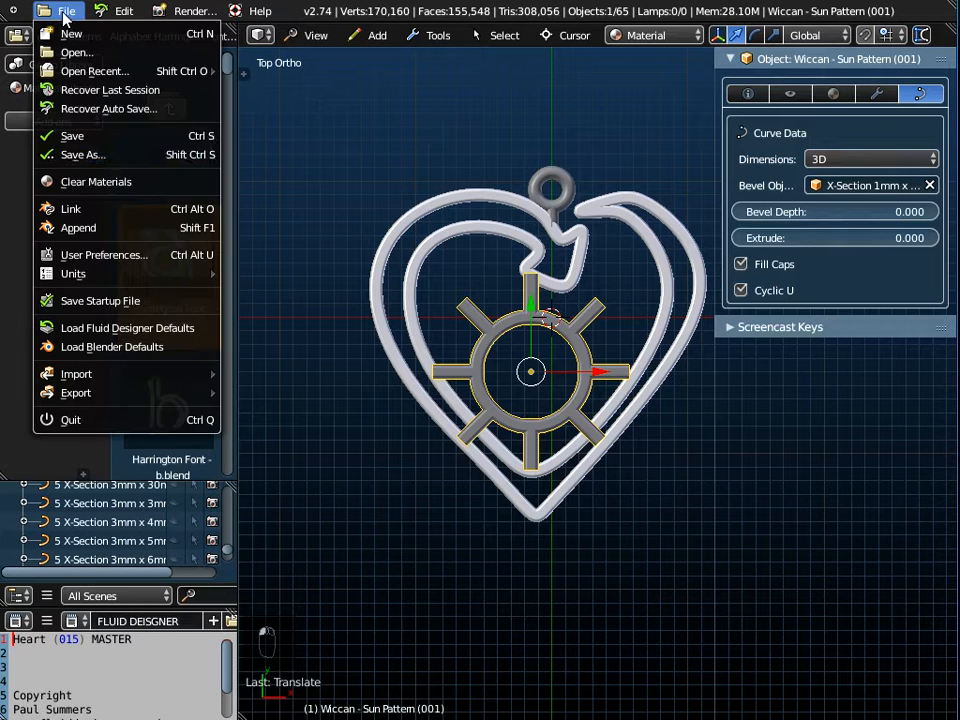
pyautogui.click(81, 227)
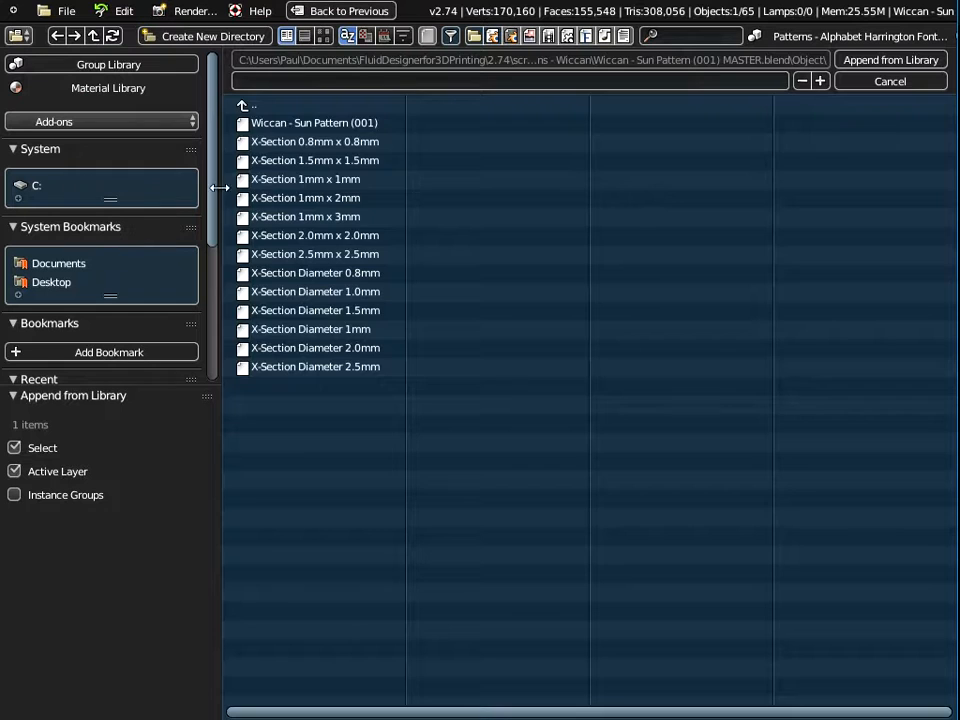
pyautogui.click(242, 104)
pyautogui.click(242, 106)
pyautogui.click(242, 106)
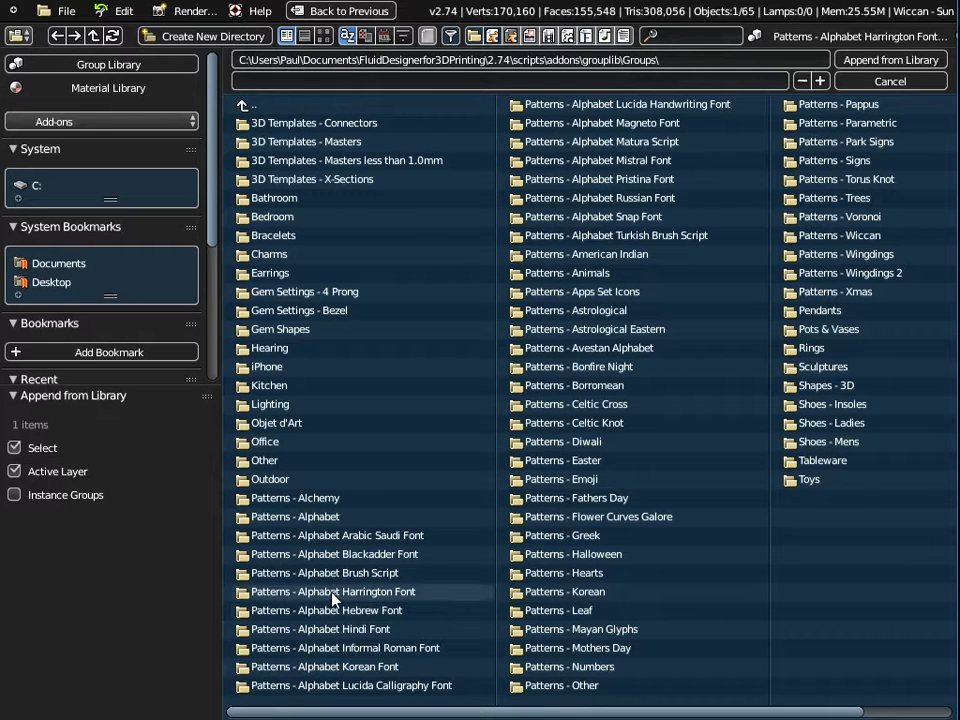
pyautogui.click(289, 594)
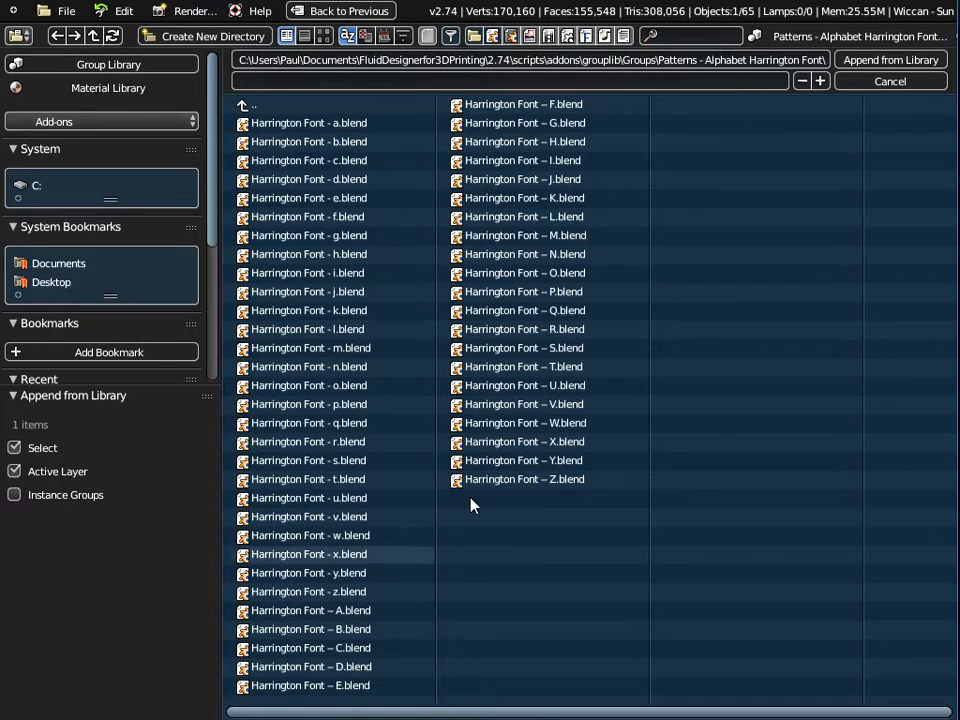
pyautogui.click(298, 124)
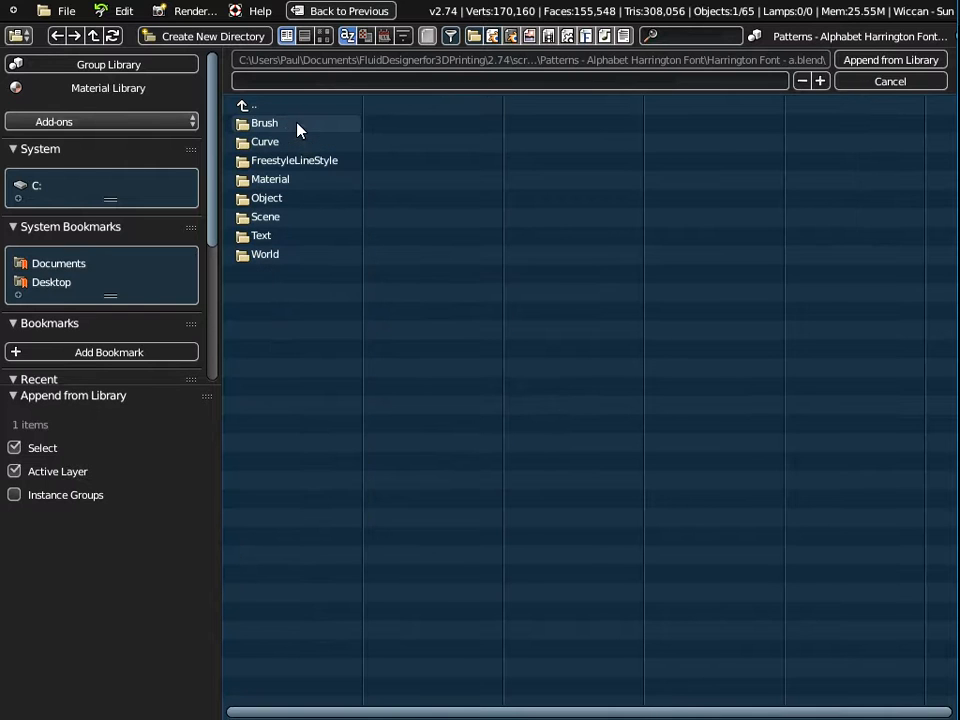
pyautogui.click(268, 200)
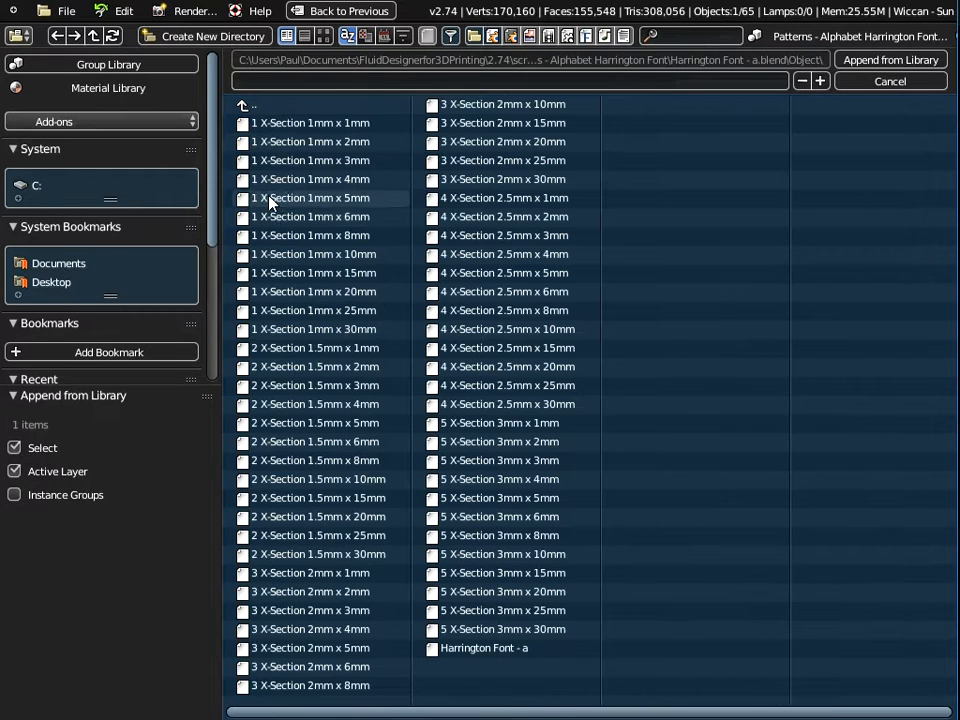
pyautogui.click(472, 650)
pyautogui.click(890, 60)
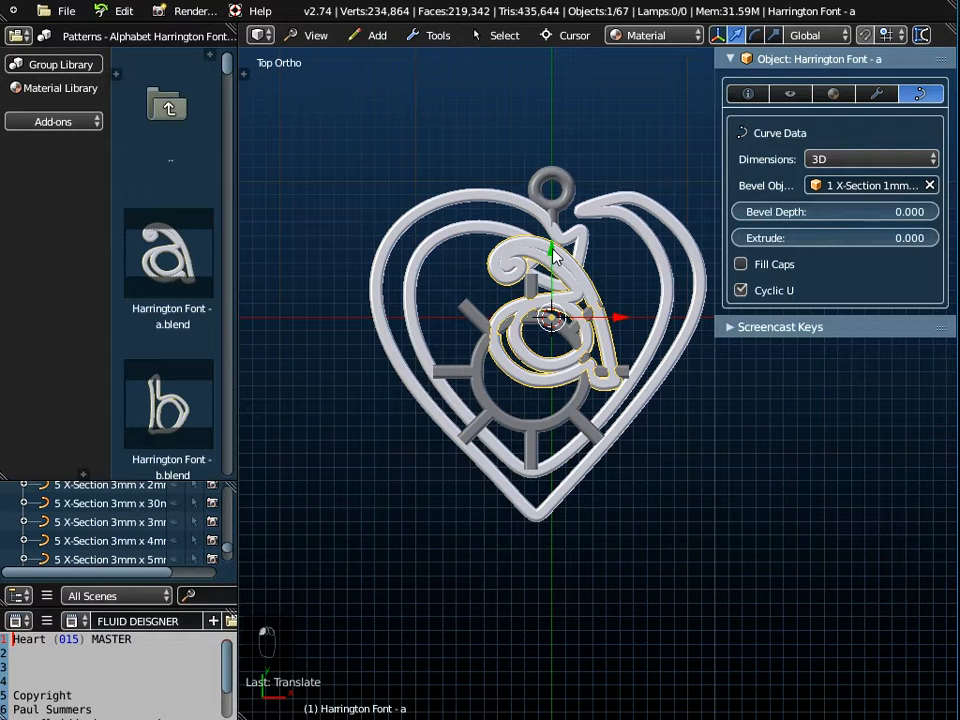
# Move the letter a down along Y and about 1.2 units along negative X onto the centre of the sun pattern.
pyautogui.press('g')
pyautogui.click(555, 308)
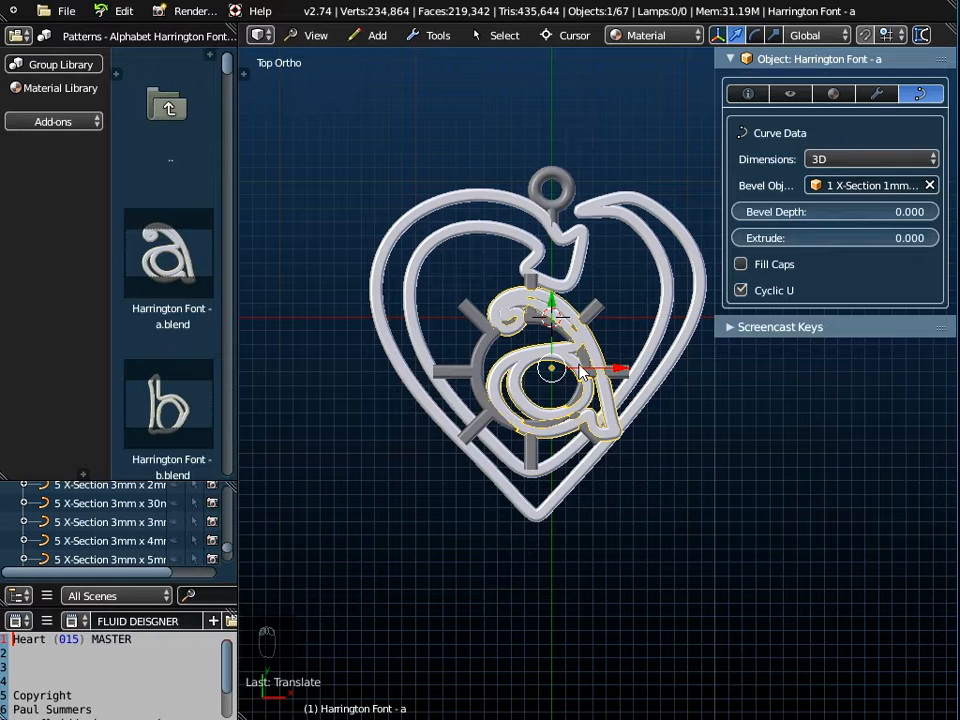
pyautogui.press('g')
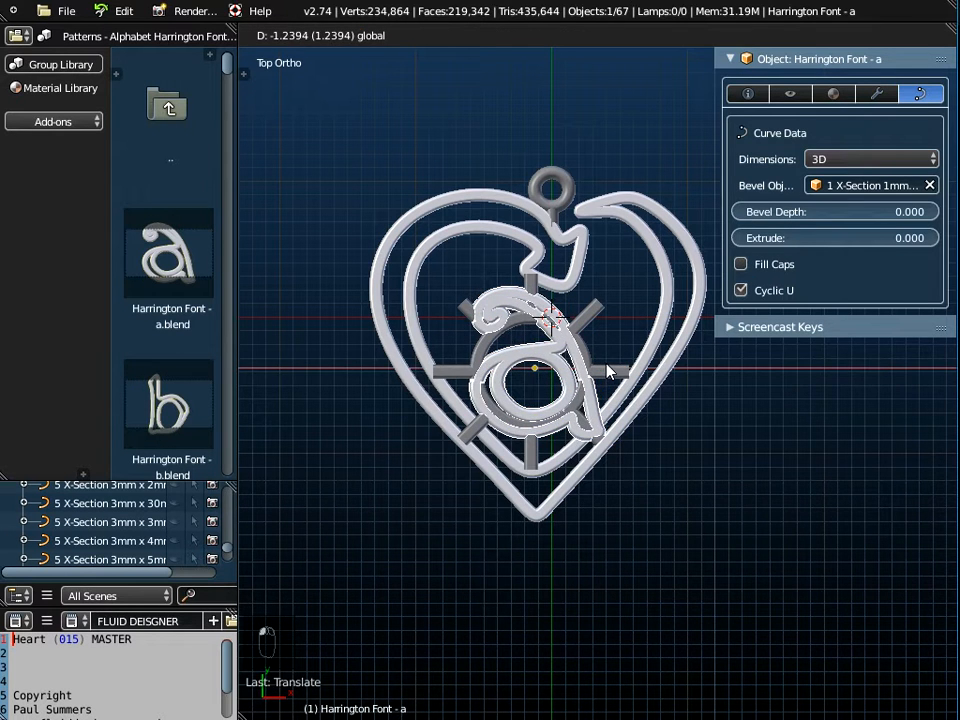
pyautogui.click(597, 388)
# Scale the letter a down uniformly to fit inside the sun's ring and apply its scale.
pyautogui.scroll(3, 536, 369)
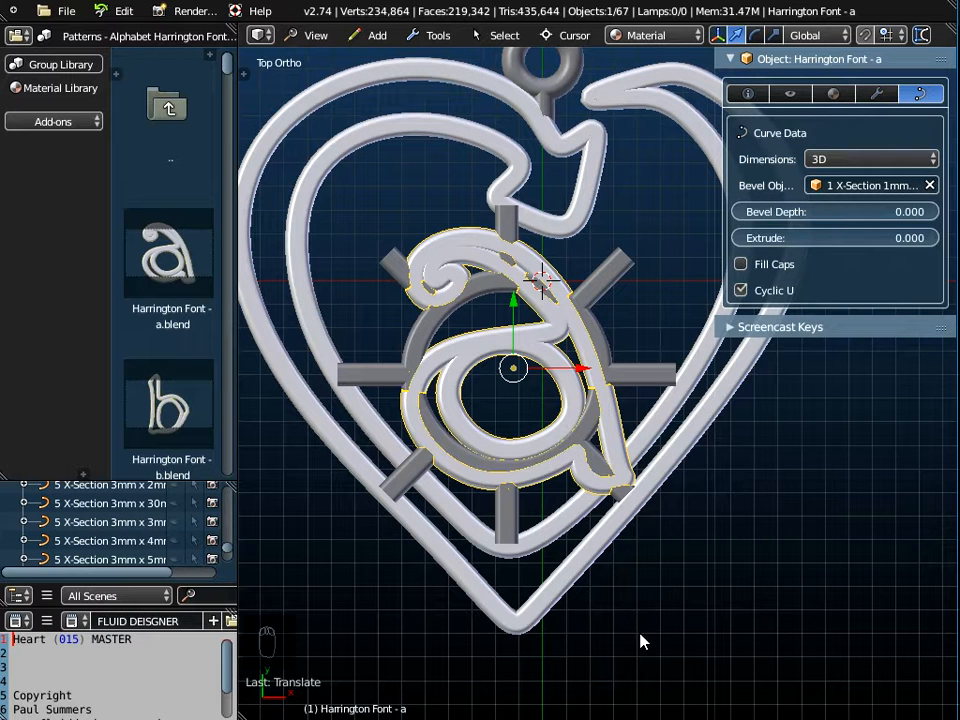
pyautogui.press('s')
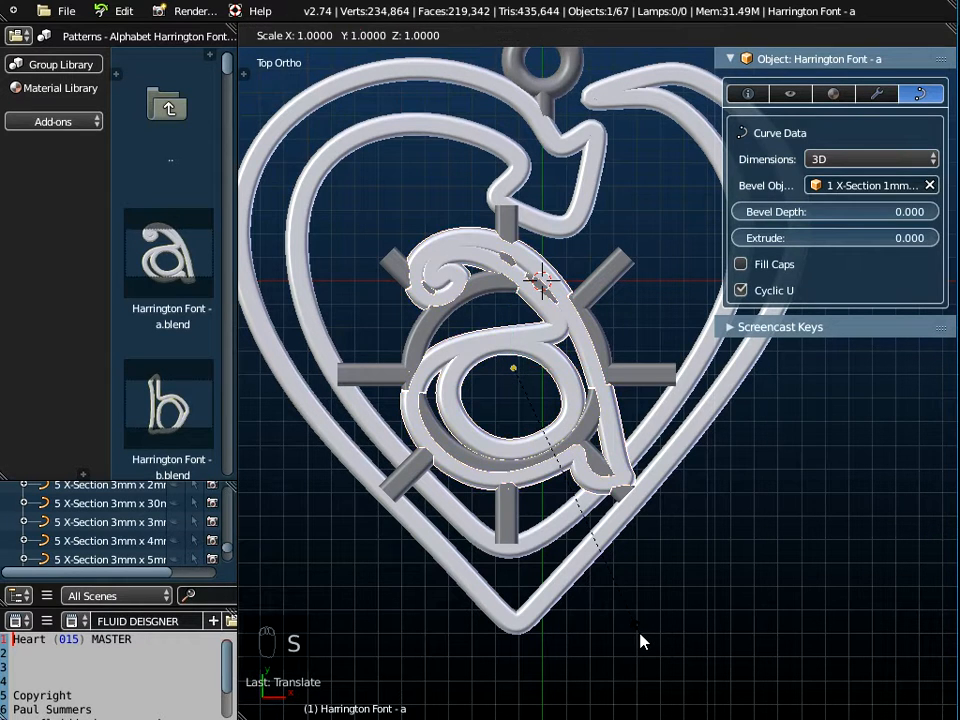
pyautogui.click(583, 540)
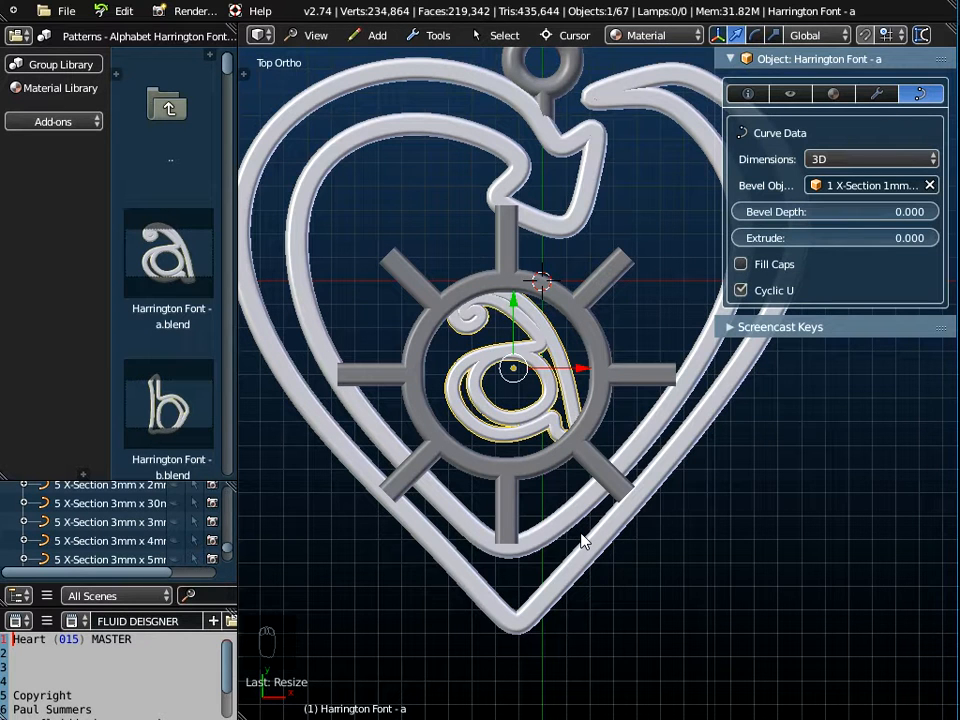
pyautogui.hotkey('ctrl', 'a')
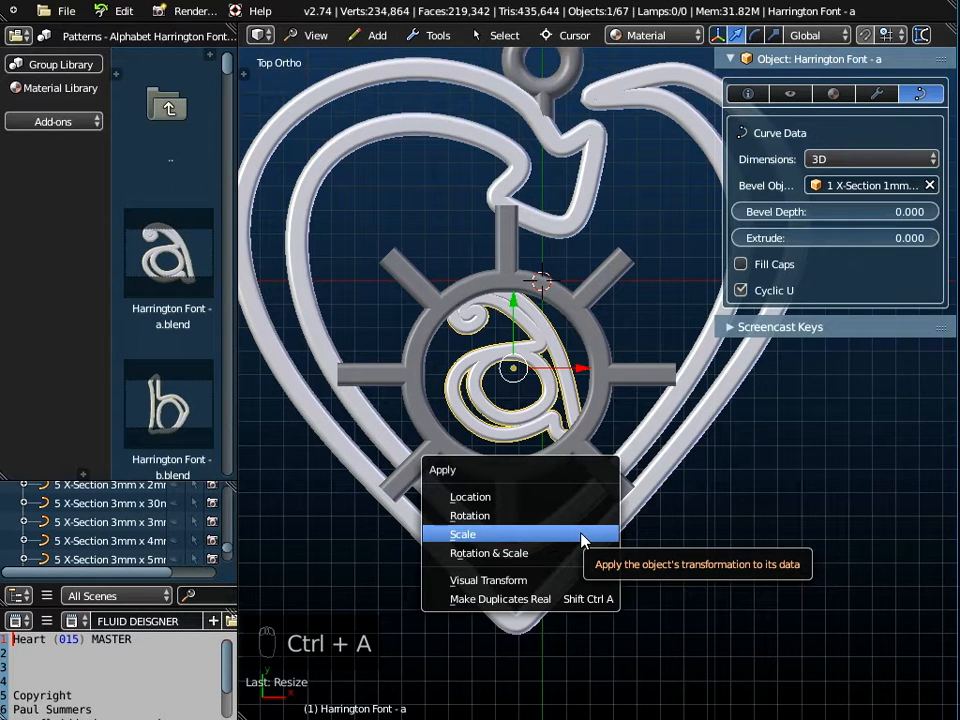
pyautogui.click(583, 534)
pyautogui.moveTo(583, 540); pyautogui.dragTo(581, 418, button='middle')
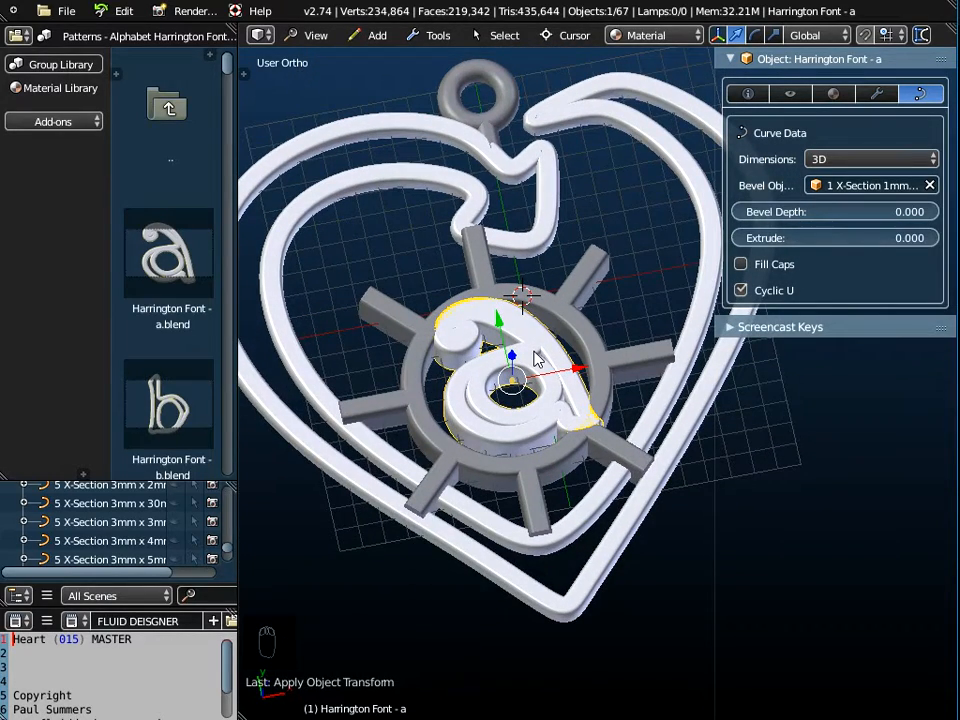
# Join the Harrington letter a into the Wiccan sun pattern as one curve object.
pyautogui.keyDown('shift'); pyautogui.rightClick(597, 270); pyautogui.keyUp('shift')
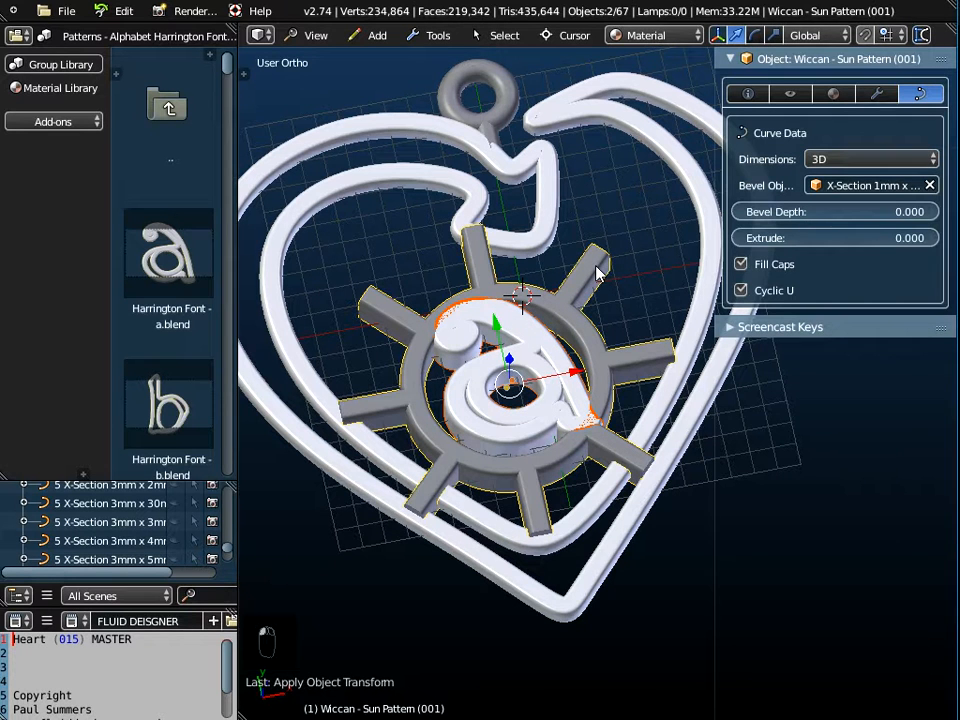
pyautogui.click(430, 35)
pyautogui.moveTo(455, 58)
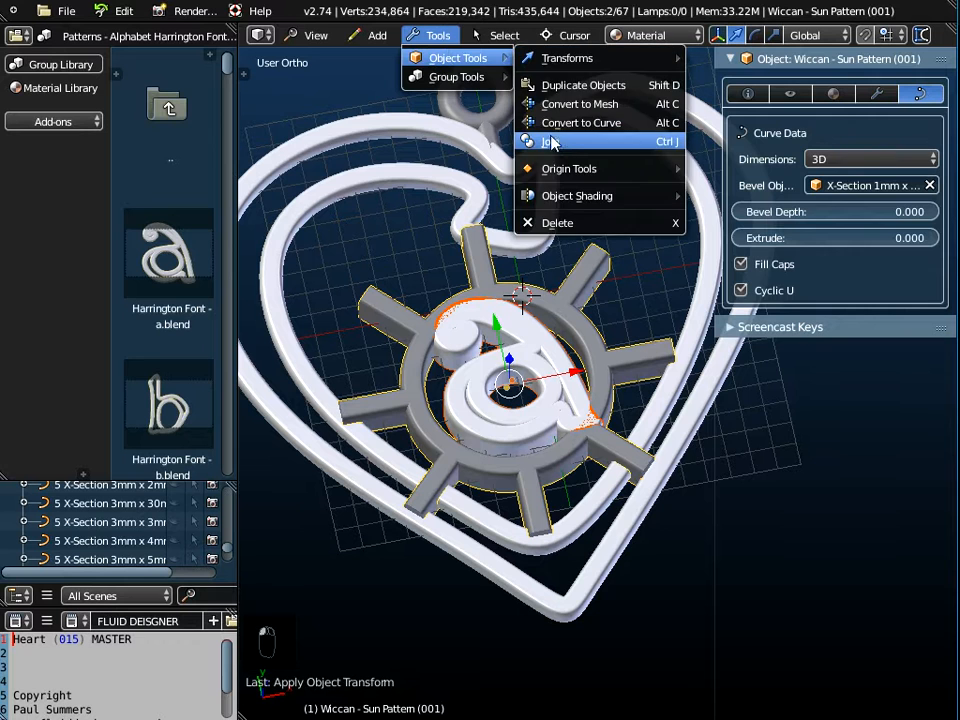
pyautogui.click(551, 142)
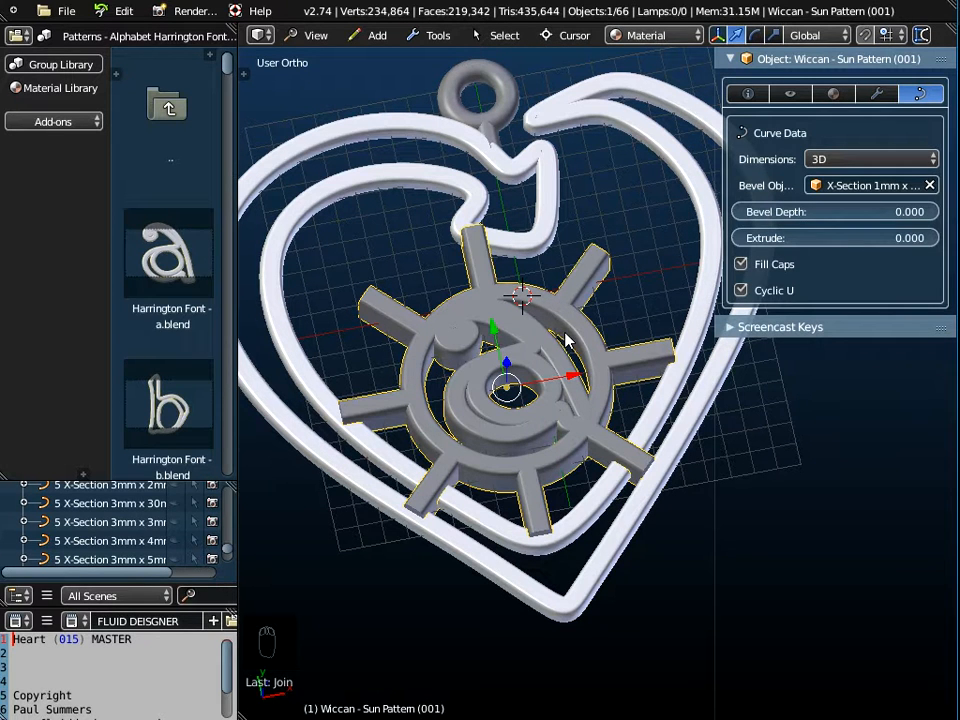
# Join the combined sun and letter into the Heart (015) curve and widen the object properties to show the full bevel object name.
pyautogui.moveTo(566, 340); pyautogui.dragTo(594, 320, button='middle')
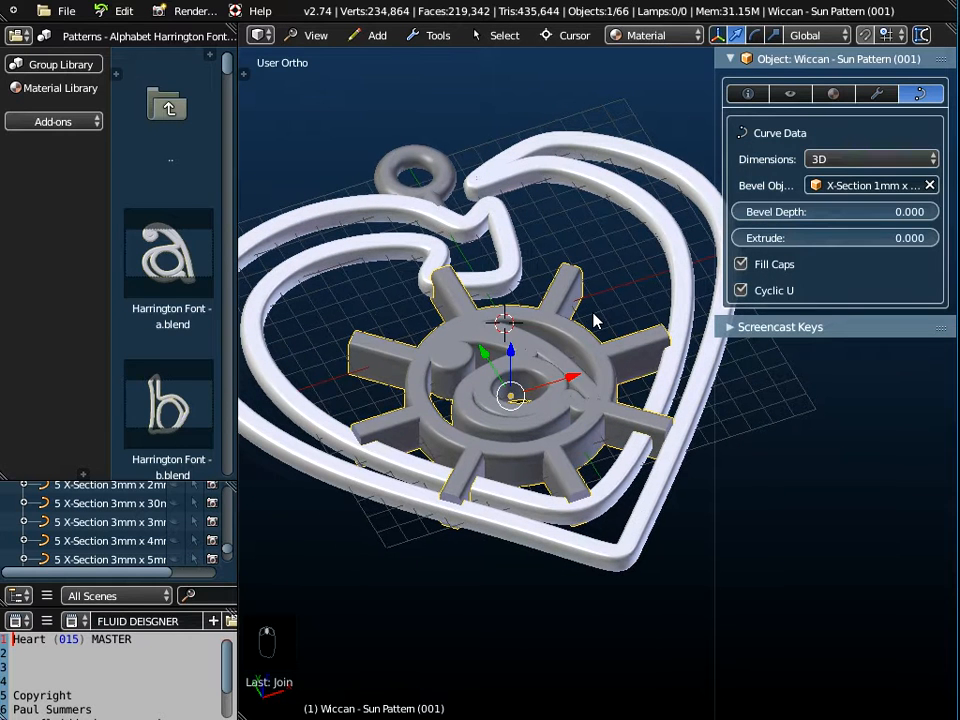
pyautogui.keyDown('shift'); pyautogui.rightClick(551, 168); pyautogui.keyUp('shift')
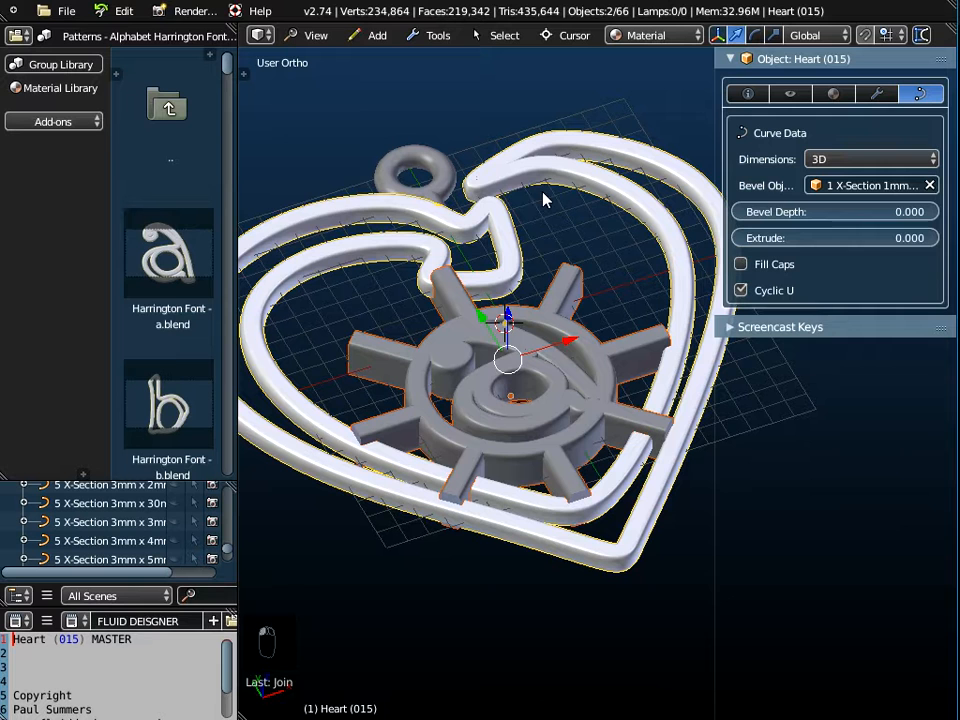
pyautogui.click(427, 35)
pyautogui.moveTo(458, 58)
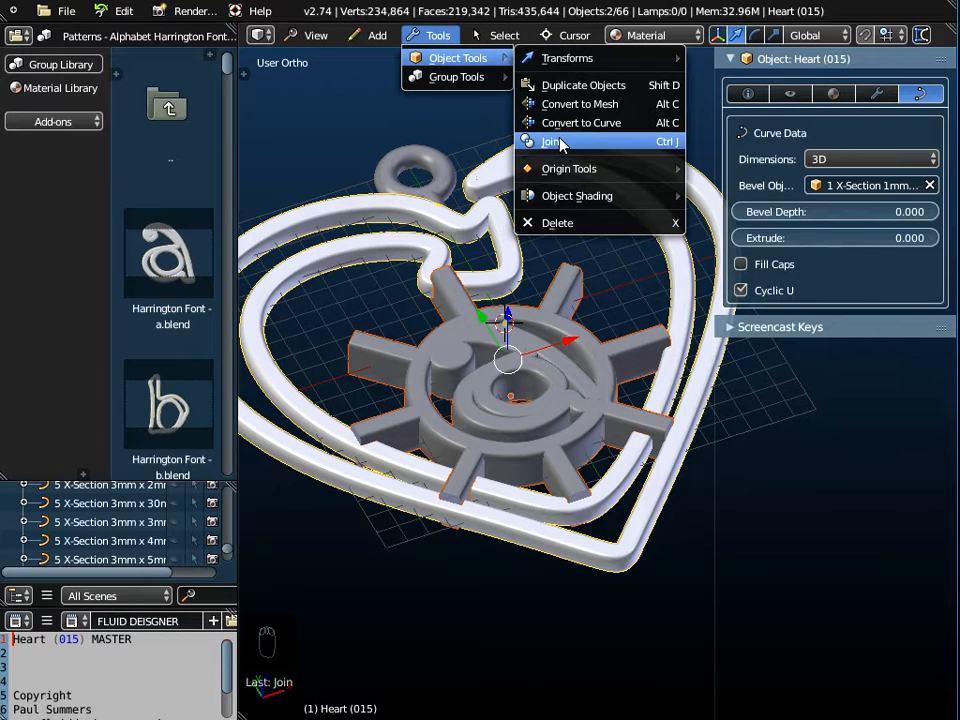
pyautogui.click(560, 142)
pyautogui.moveTo(528, 374); pyautogui.dragTo(513, 454, button='middle')
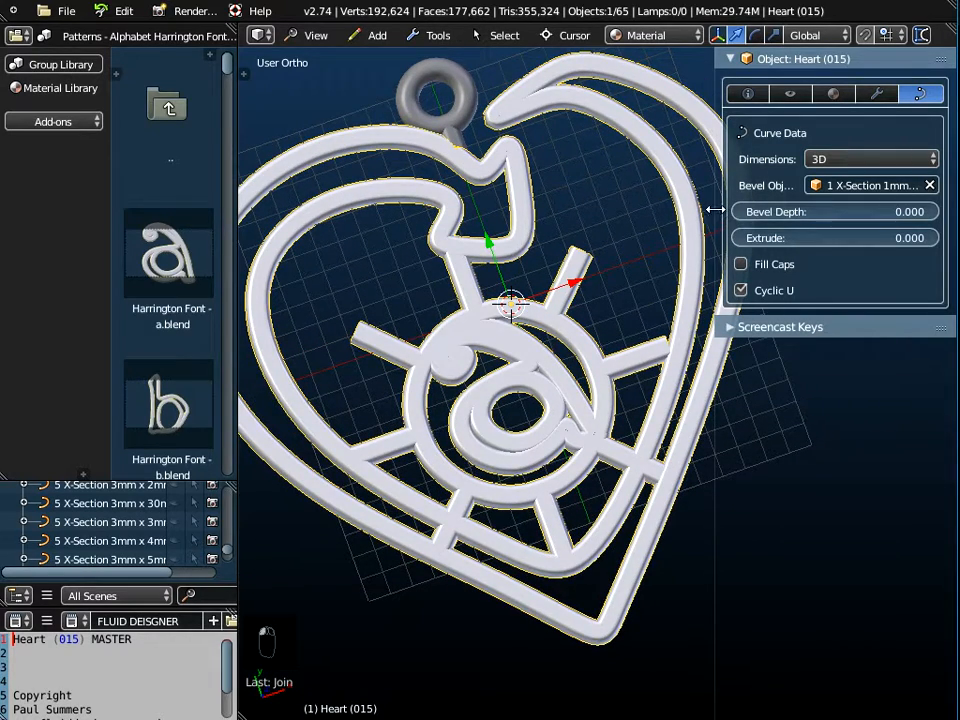
pyautogui.moveTo(715, 204); pyautogui.dragTo(666, 204)
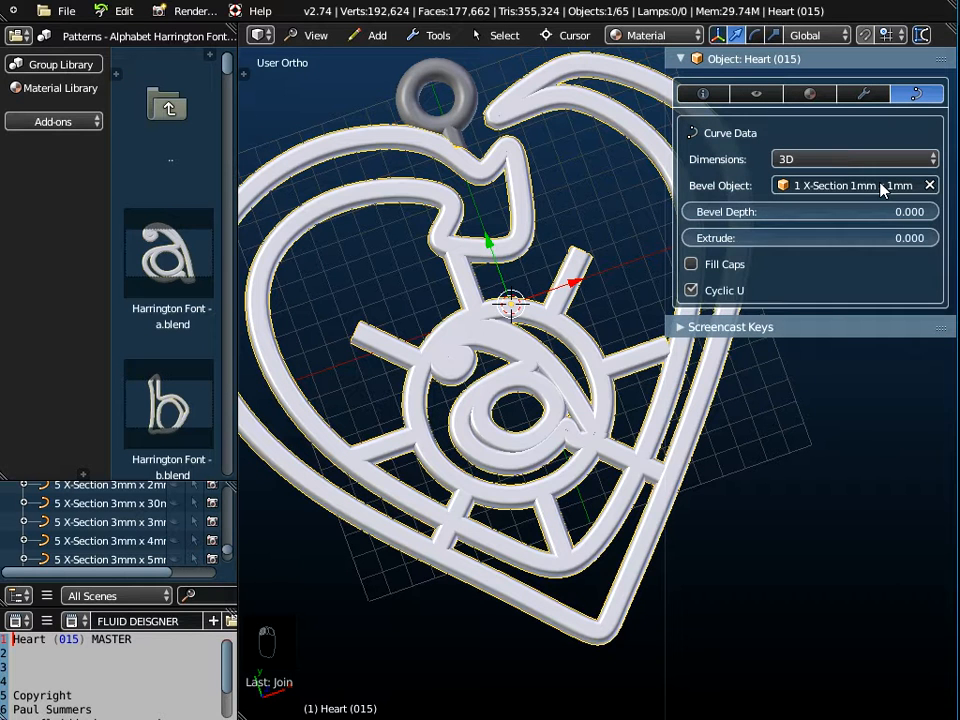
# Join the Wire Connector 1.5mm Diameter Hole into the Heart (015) curve.
pyautogui.scroll(-2, 499, 279)
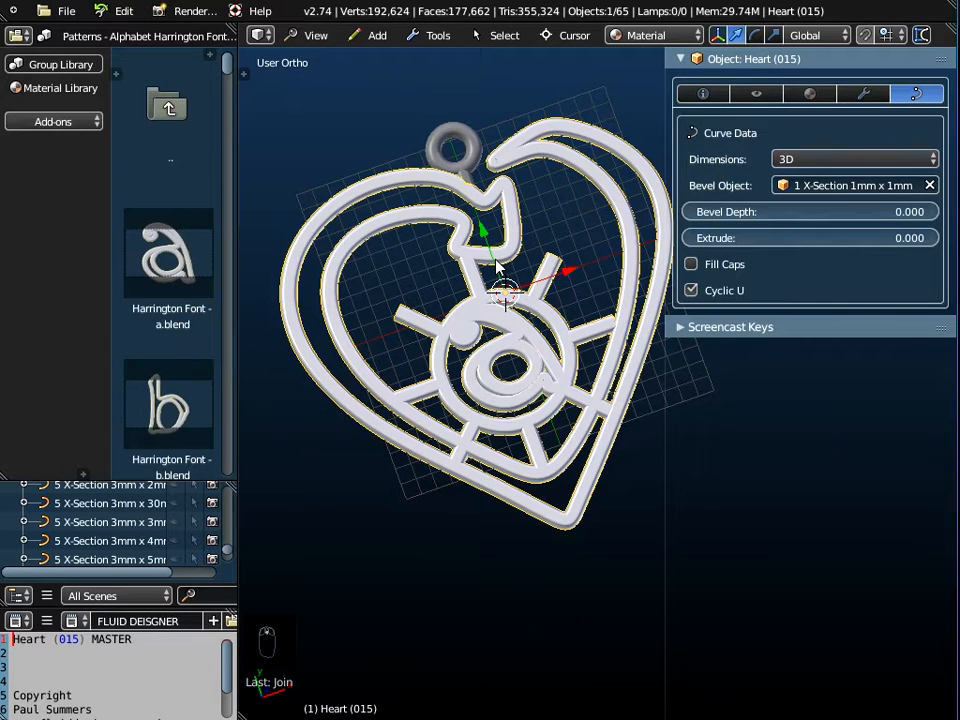
pyautogui.rightClick(465, 137)
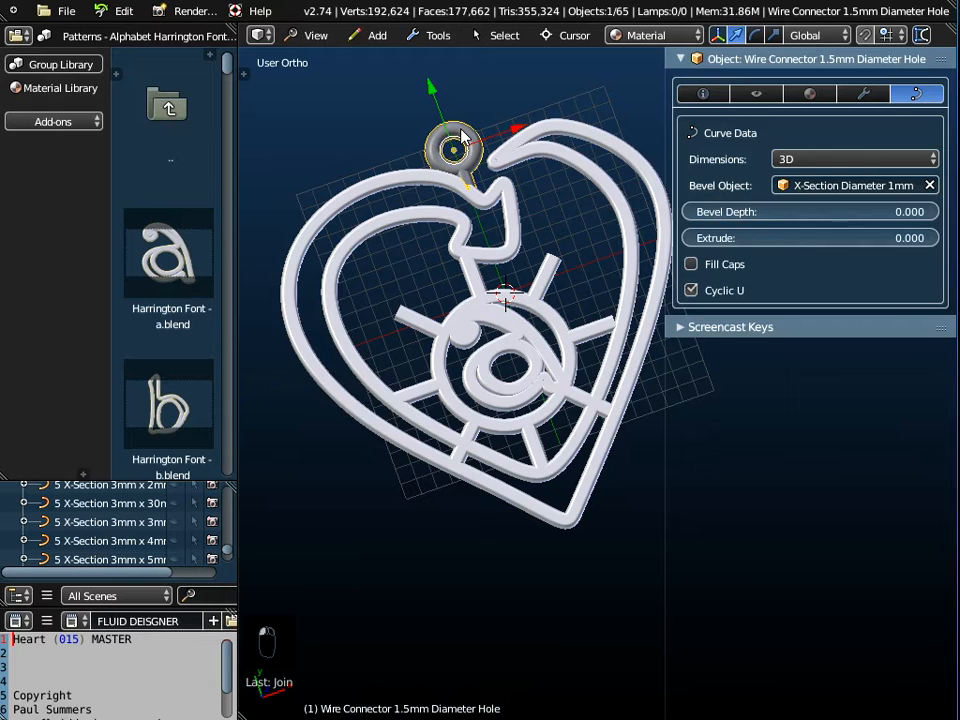
pyautogui.scroll(3, 465, 137)
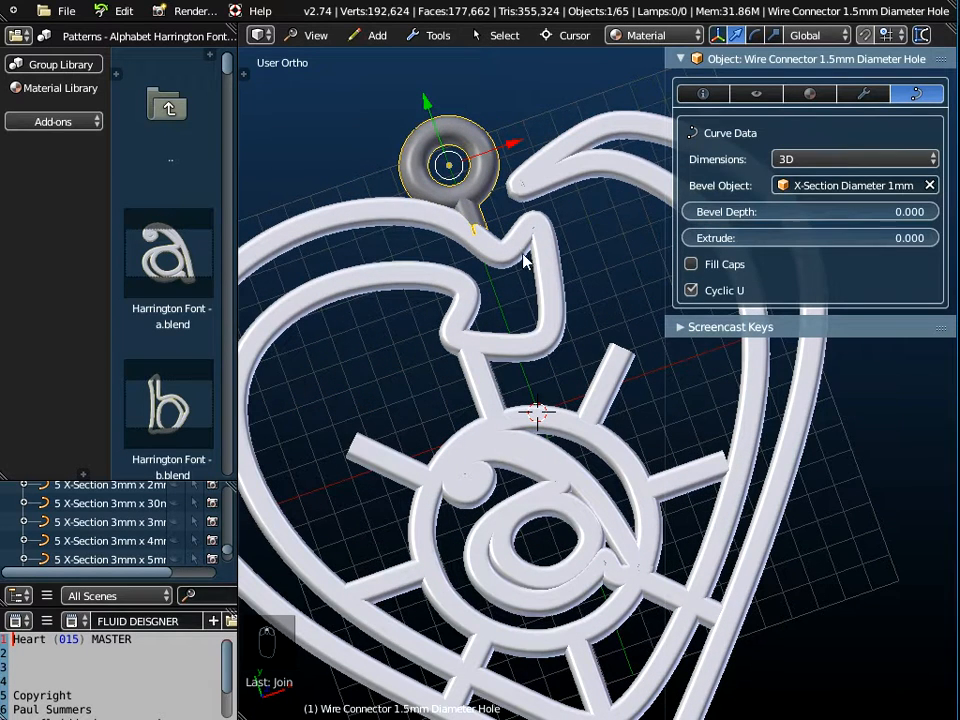
pyautogui.keyDown('shift'); pyautogui.rightClick(550, 270); pyautogui.keyUp('shift')
pyautogui.click(435, 35)
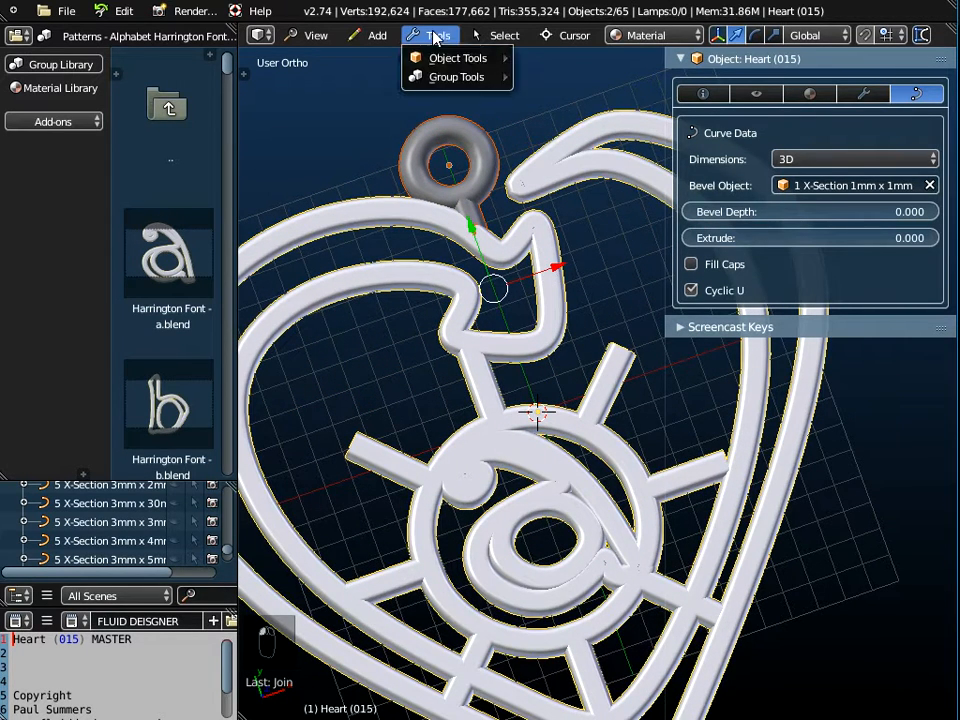
pyautogui.moveTo(450, 60)
pyautogui.click(547, 142)
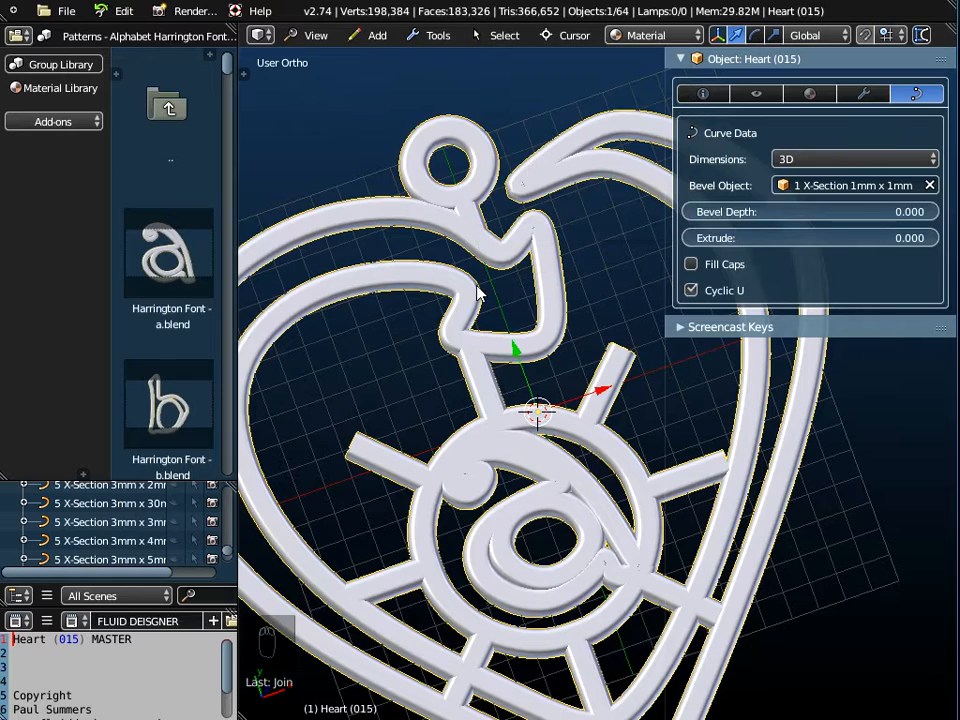
# Inspect the joined pendant from above and below, looking closely at the free ends of the sun's rays.
pyautogui.scroll(-2, 460, 252)
pyautogui.moveTo(459, 253); pyautogui.dragTo(479, 188, button='middle')
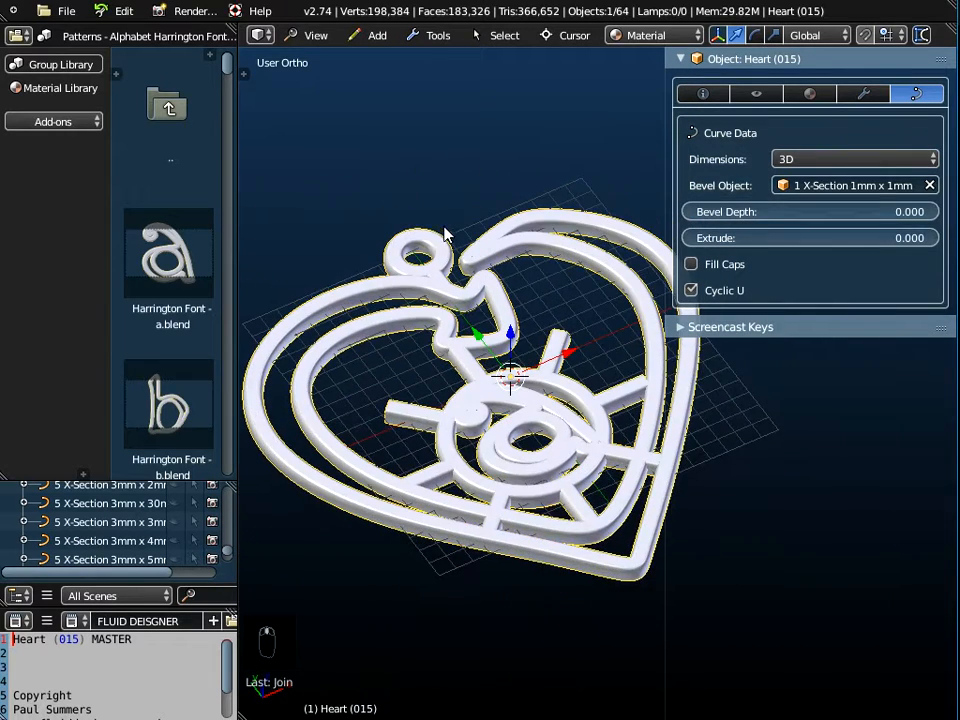
pyautogui.scroll(4, 418, 255)
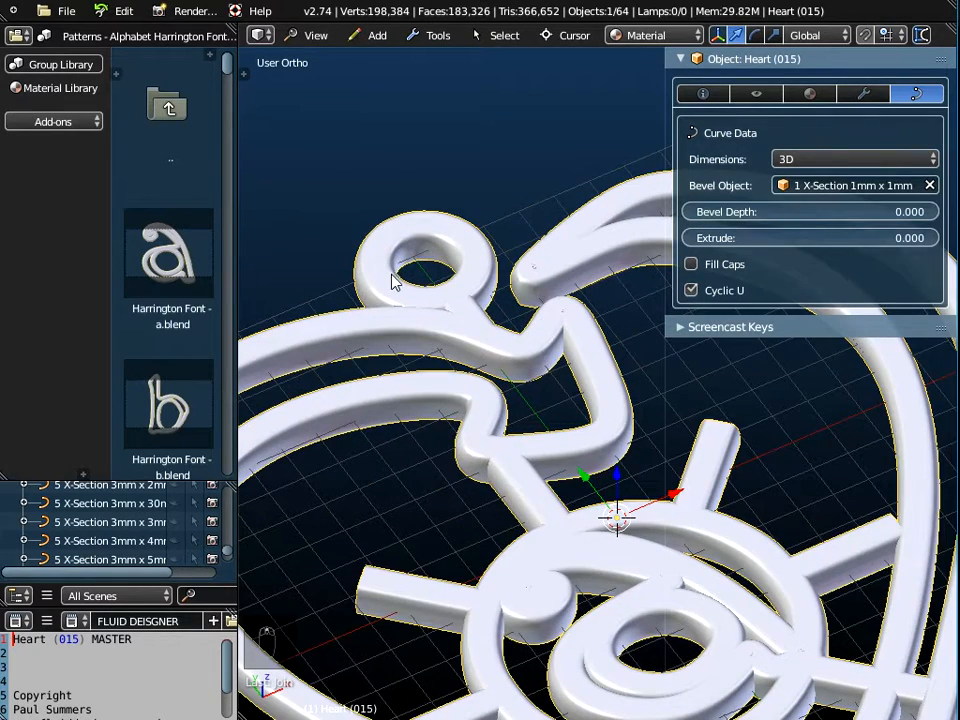
pyautogui.moveTo(476, 297); pyautogui.dragTo(360, 477, button='middle')
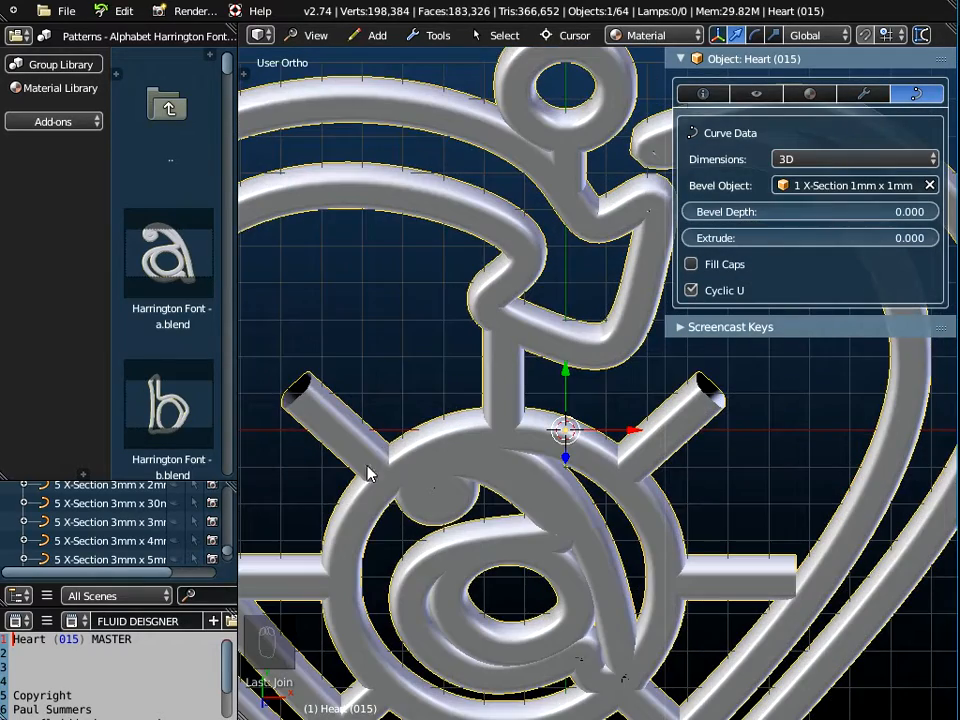
pyautogui.scroll(-2, 408, 411)
pyautogui.keyDown('shift'); pyautogui.moveTo(446, 411); pyautogui.dragTo(459, 334, button='middle'); pyautogui.keyUp('shift')
pyautogui.moveTo(467, 390); pyautogui.dragTo(441, 343, button='middle')
pyautogui.scroll(5, 375, 257)
pyautogui.scroll(2, 335, 270)
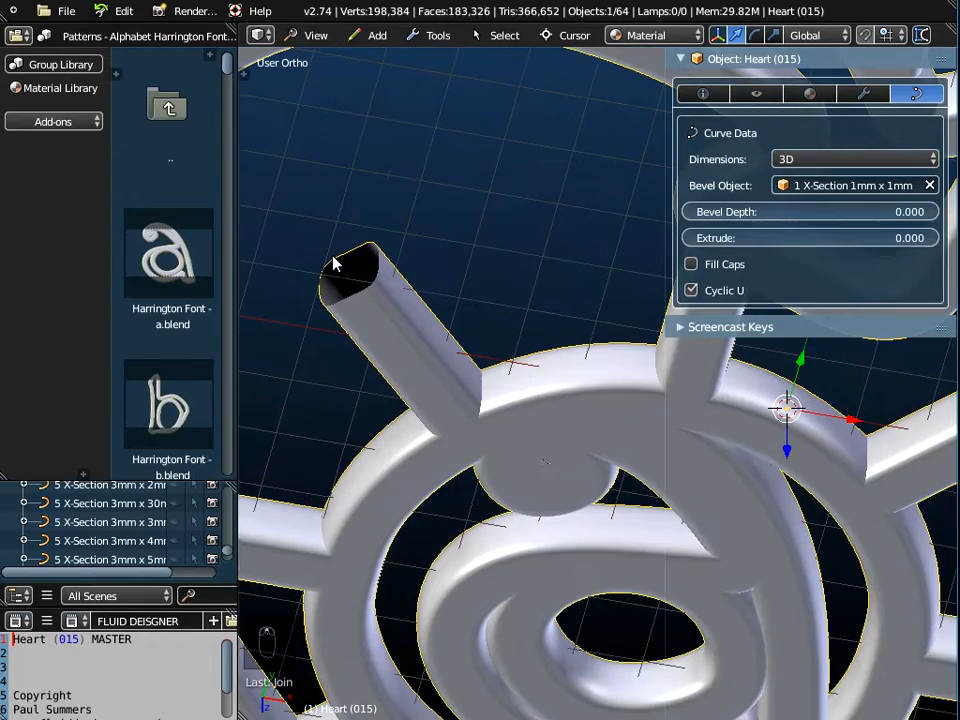
pyautogui.moveTo(388, 305); pyautogui.dragTo(338, 270, button='middle')
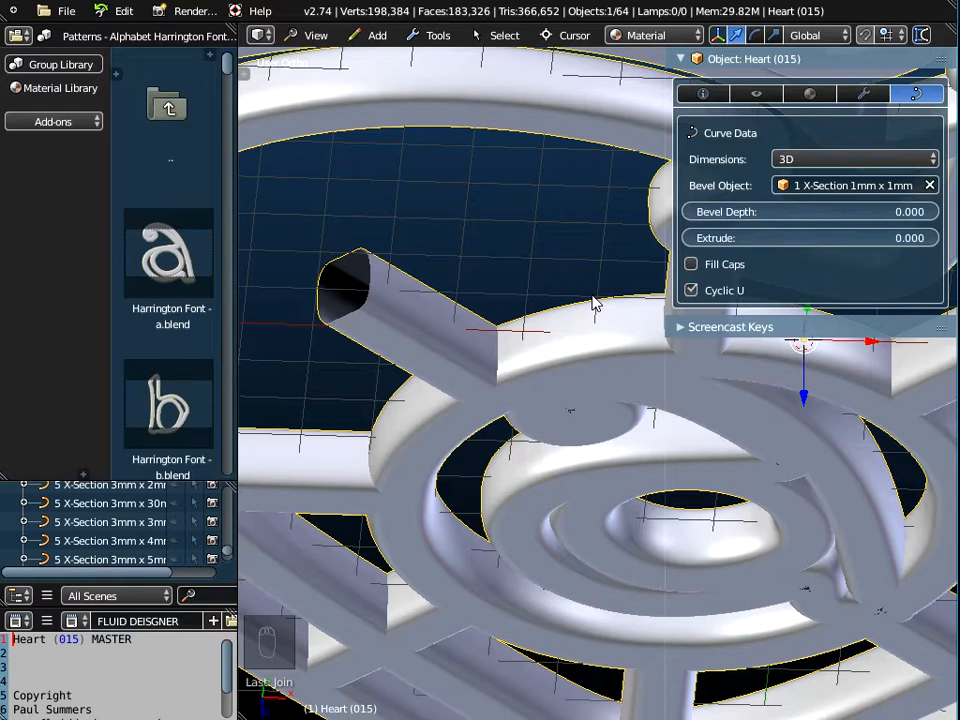
pyautogui.moveTo(619, 285); pyautogui.dragTo(527, 279, button='middle')
pyautogui.scroll(-3, 527, 279)
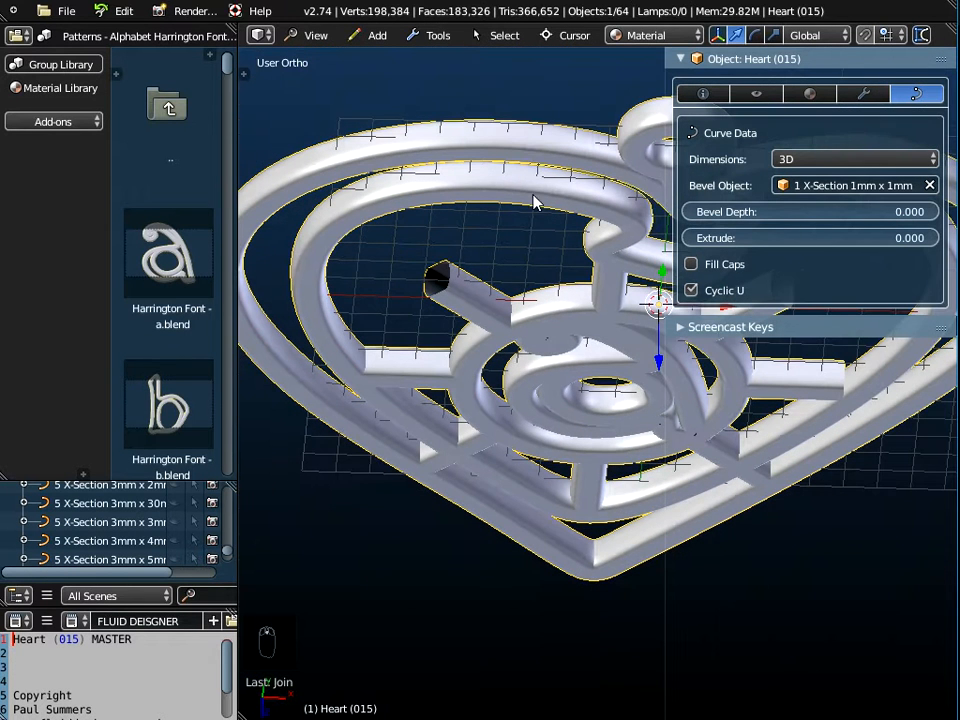
# Enable Fill Caps on the Heart (015) curve, switching it off and on again to compare the ray ends.
pyautogui.click(691, 265)
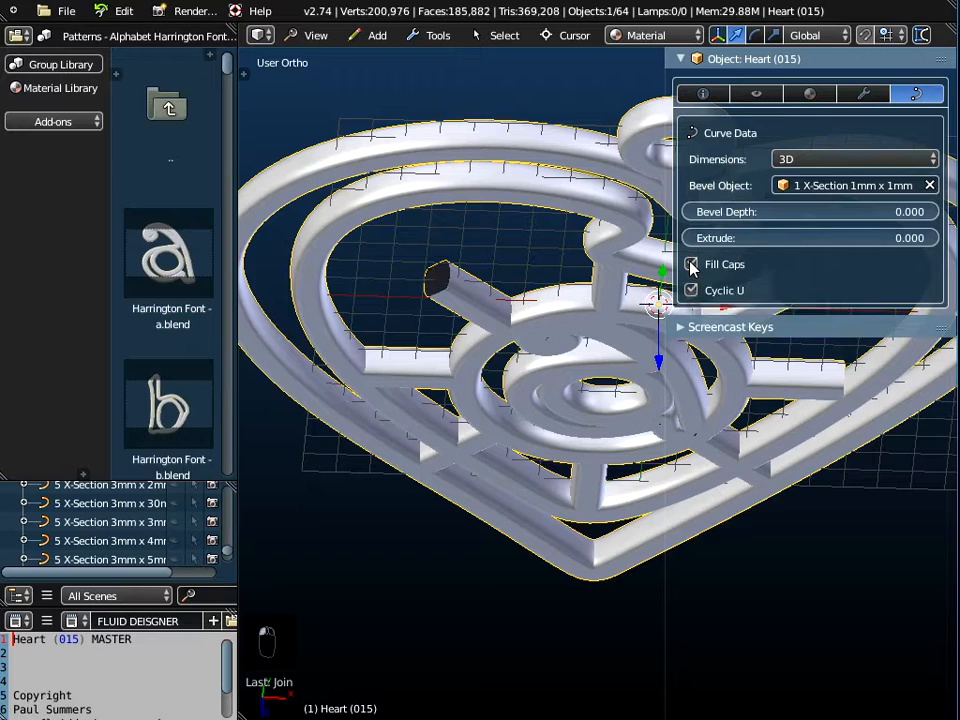
pyautogui.scroll(4, 454, 326)
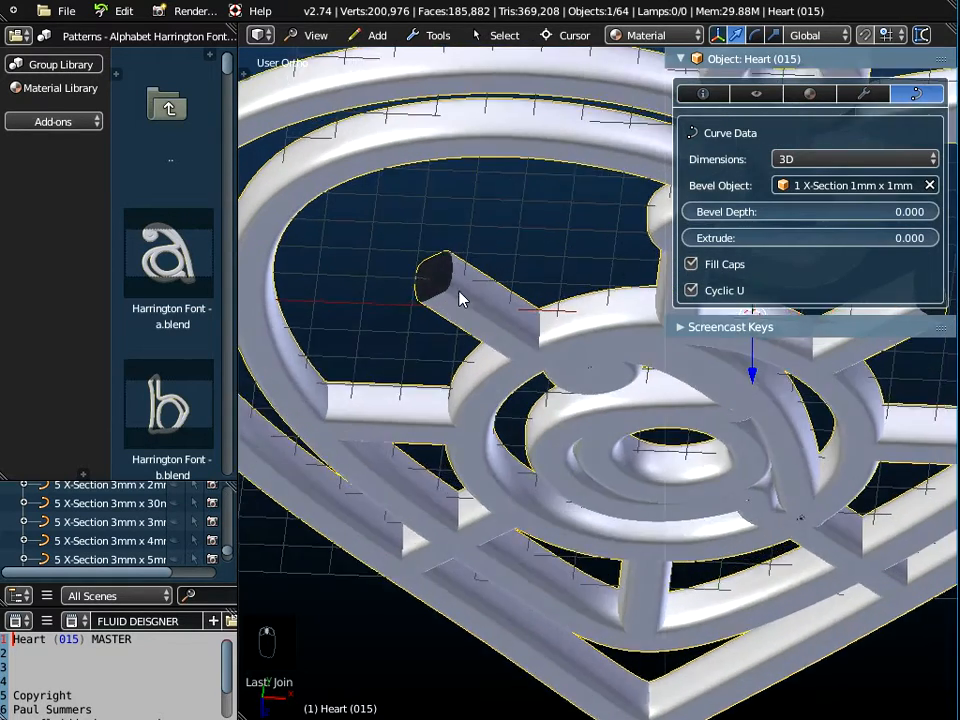
pyautogui.moveTo(479, 224); pyautogui.dragTo(520, 262, button='middle')
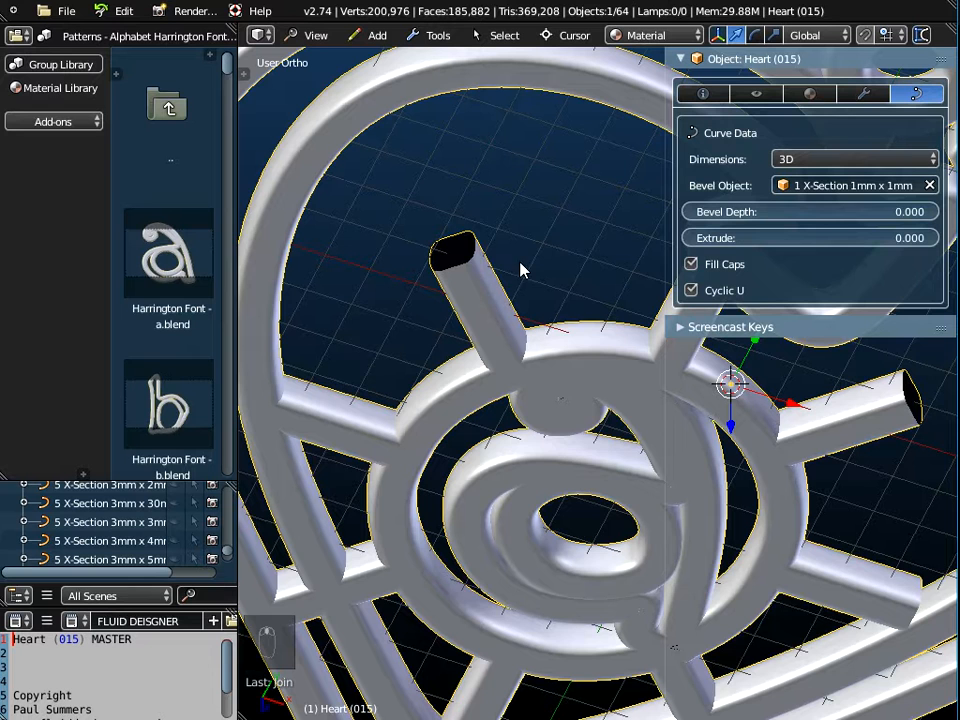
pyautogui.click(694, 265)
pyautogui.scroll(5, 453, 259)
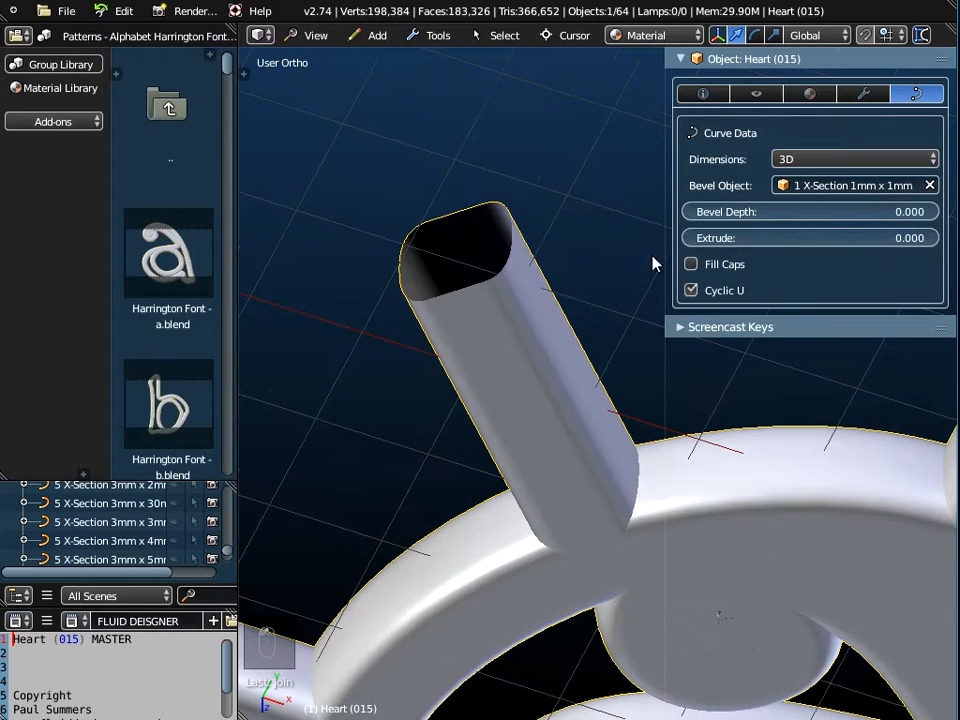
pyautogui.click(693, 265)
pyautogui.click(692, 265)
pyautogui.click(692, 265)
pyautogui.scroll(-5, 507, 307)
pyautogui.scroll(-3, 506, 299)
pyautogui.moveTo(529, 330); pyautogui.dragTo(476, 306, button='middle')
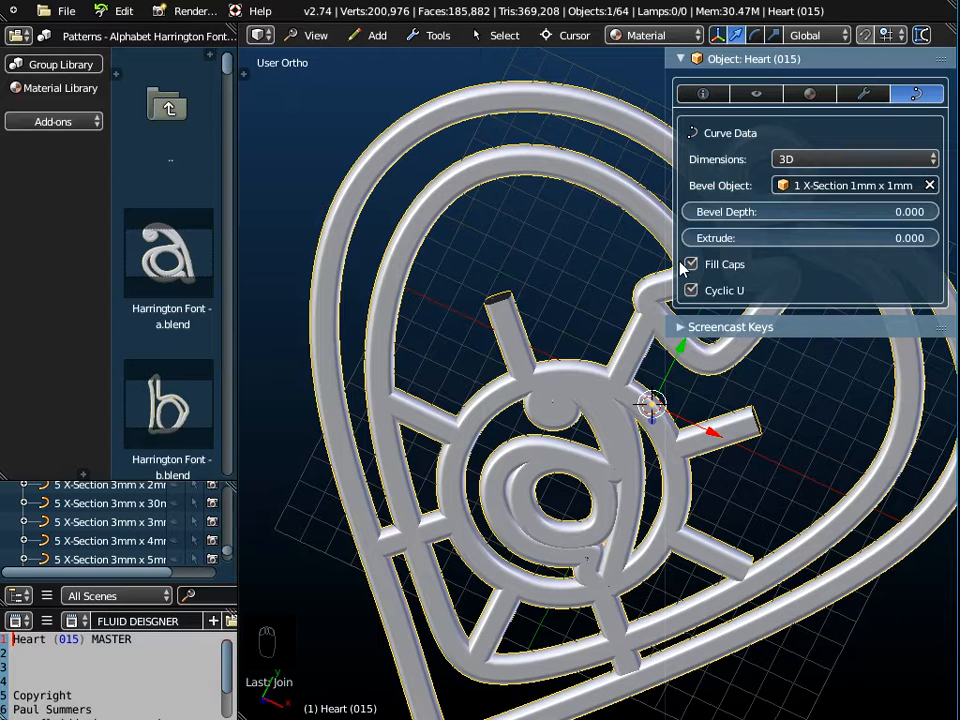
# Set up a Wavefront OBJ export of the pendant to the Desktop with the file name Personalised Wiccan Sun Heart Earring.obj.
pyautogui.scroll(-3, 535, 358)
pyautogui.moveTo(535, 358); pyautogui.dragTo(534, 310, button='middle')
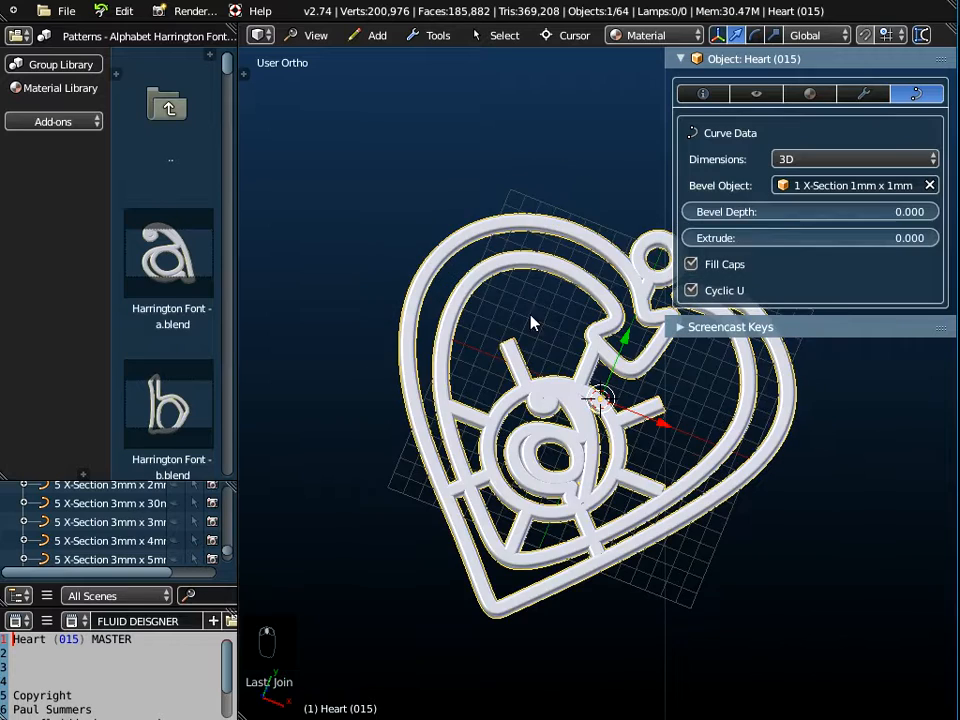
pyautogui.moveTo(542, 411); pyautogui.dragTo(503, 268, button='middle')
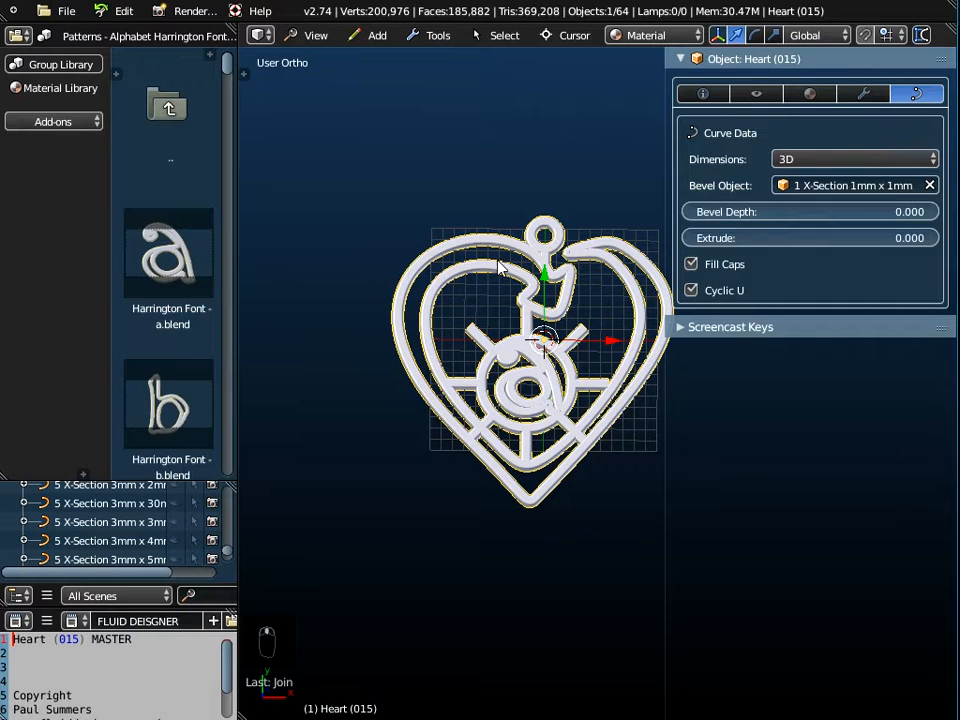
pyautogui.click(64, 11)
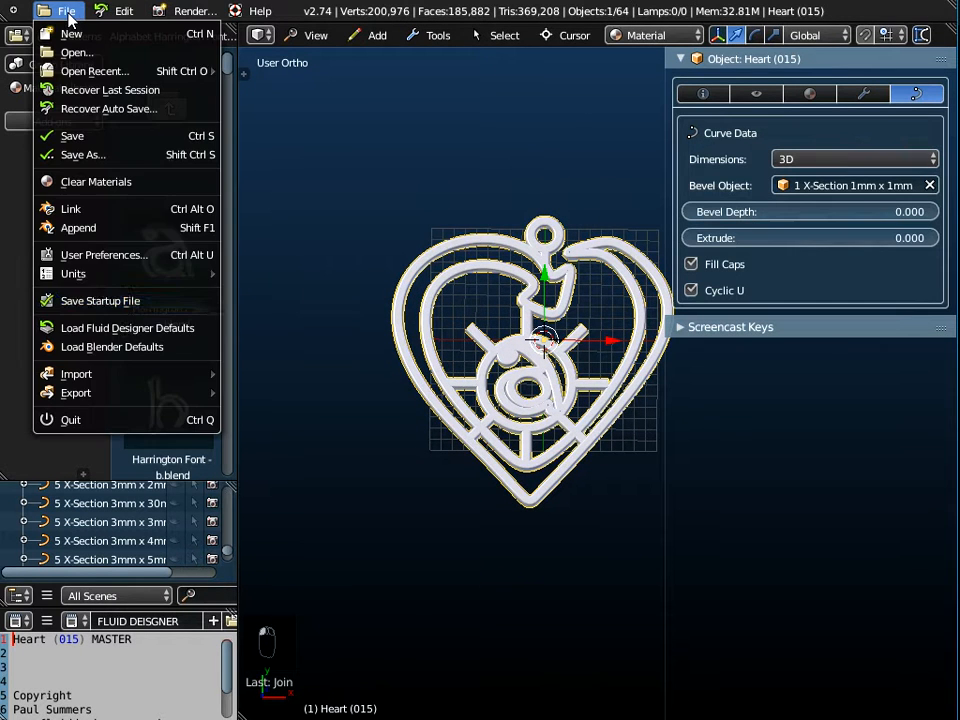
pyautogui.moveTo(124, 397)
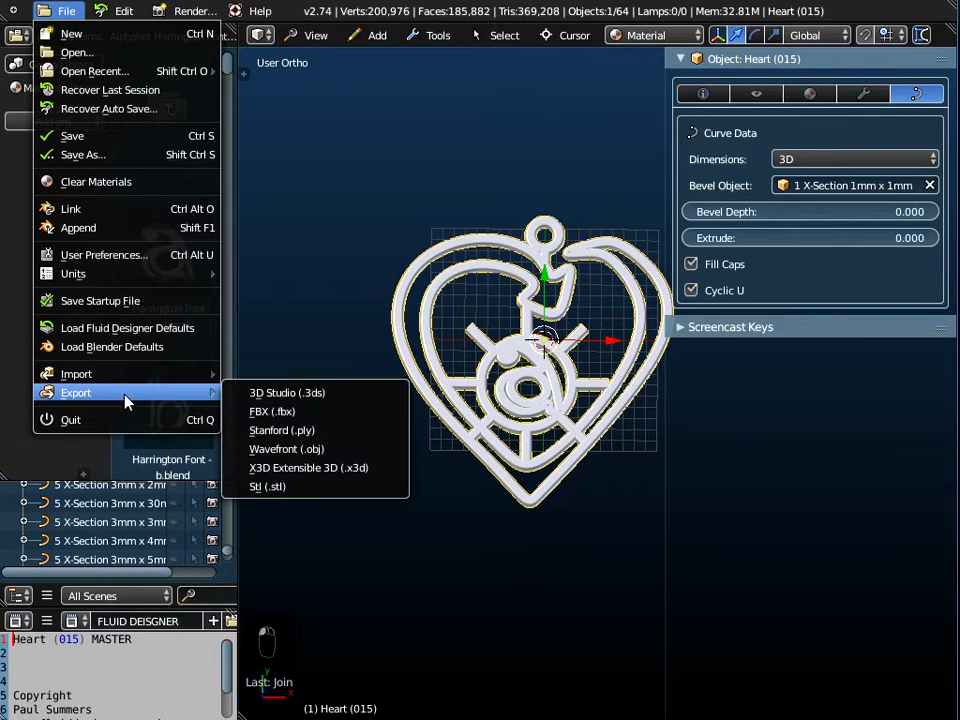
pyautogui.click(277, 452)
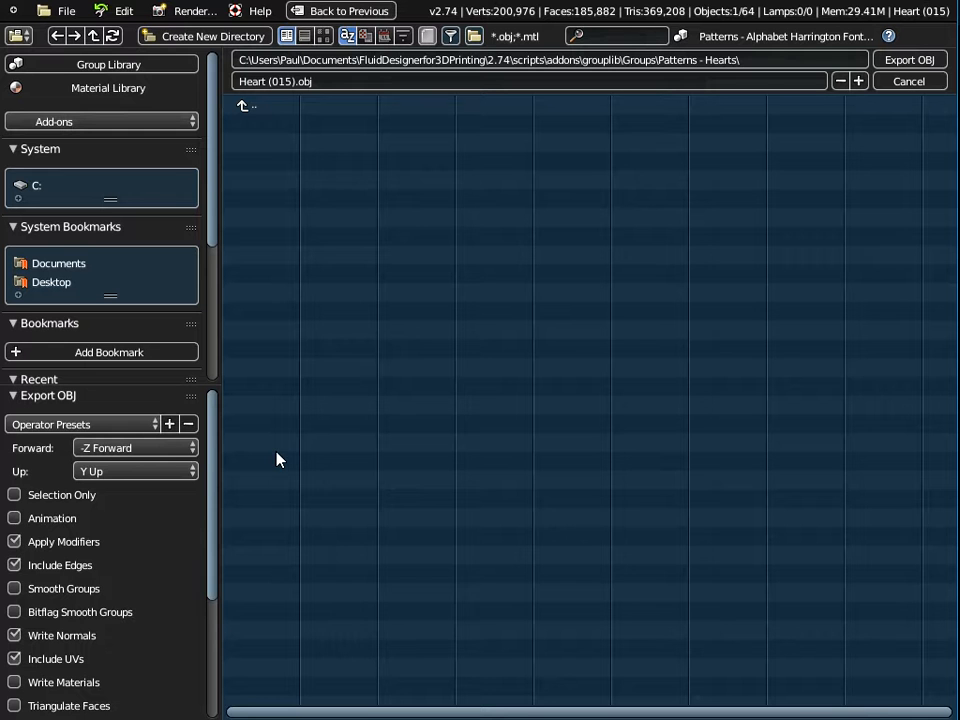
pyautogui.click(55, 283)
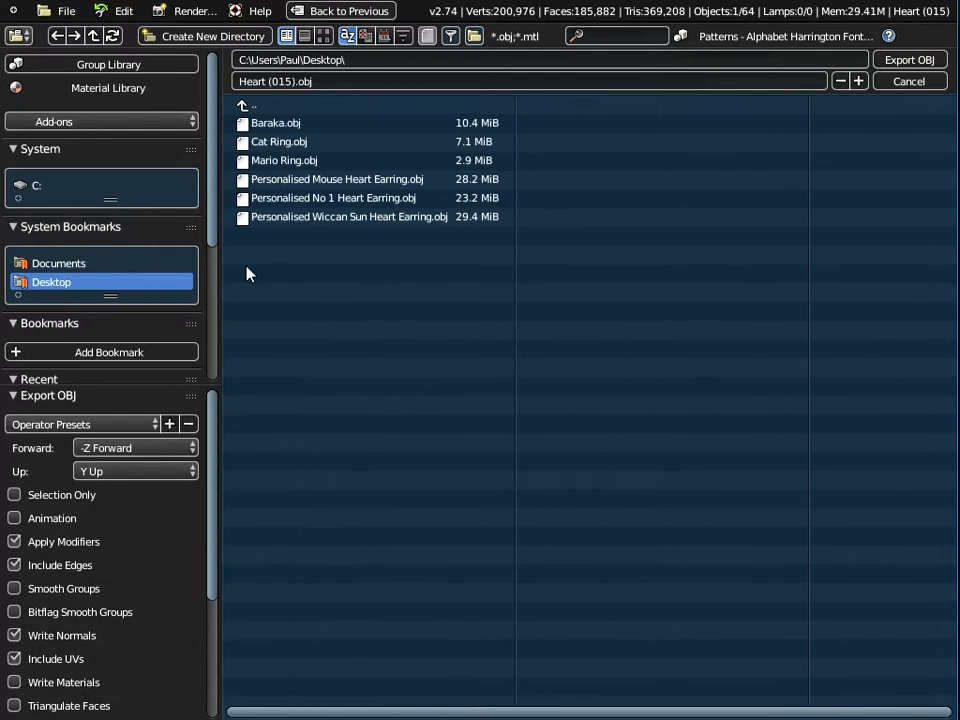
pyautogui.click(347, 218)
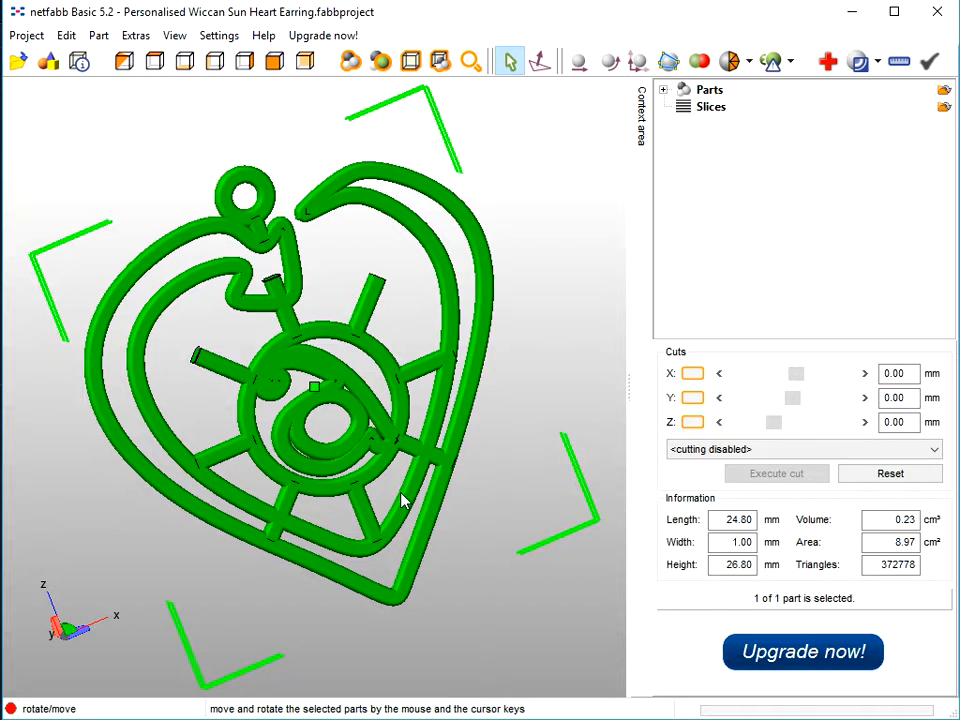
# In netfabb Basic, run the Default repair on the Wiccan sun heart part and apply it, removing the old part.
pyautogui.click(826, 63)
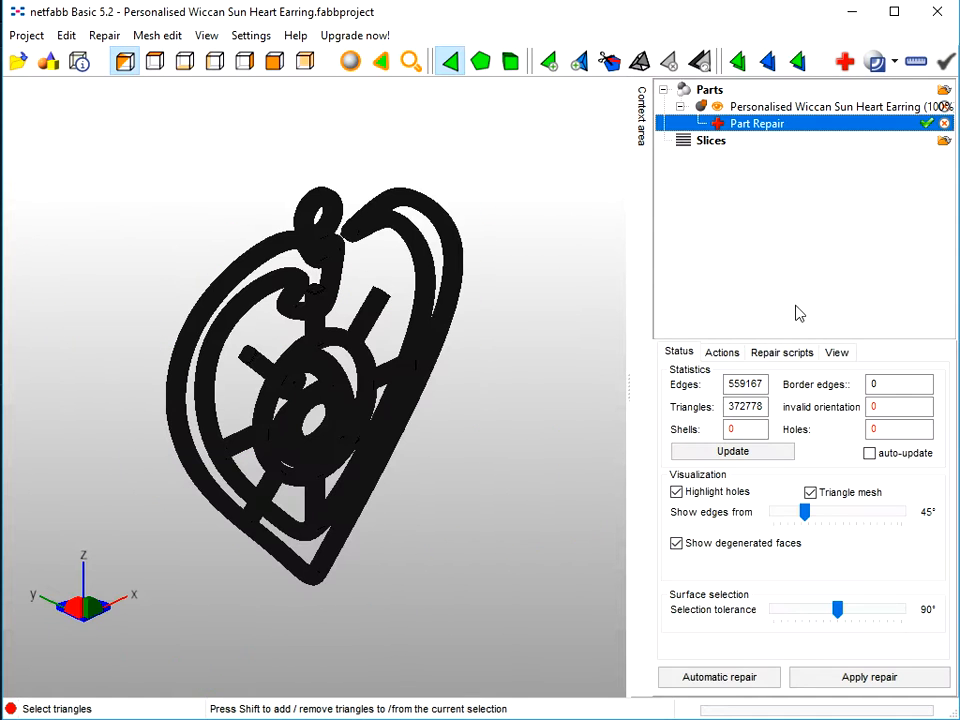
pyautogui.click(693, 679)
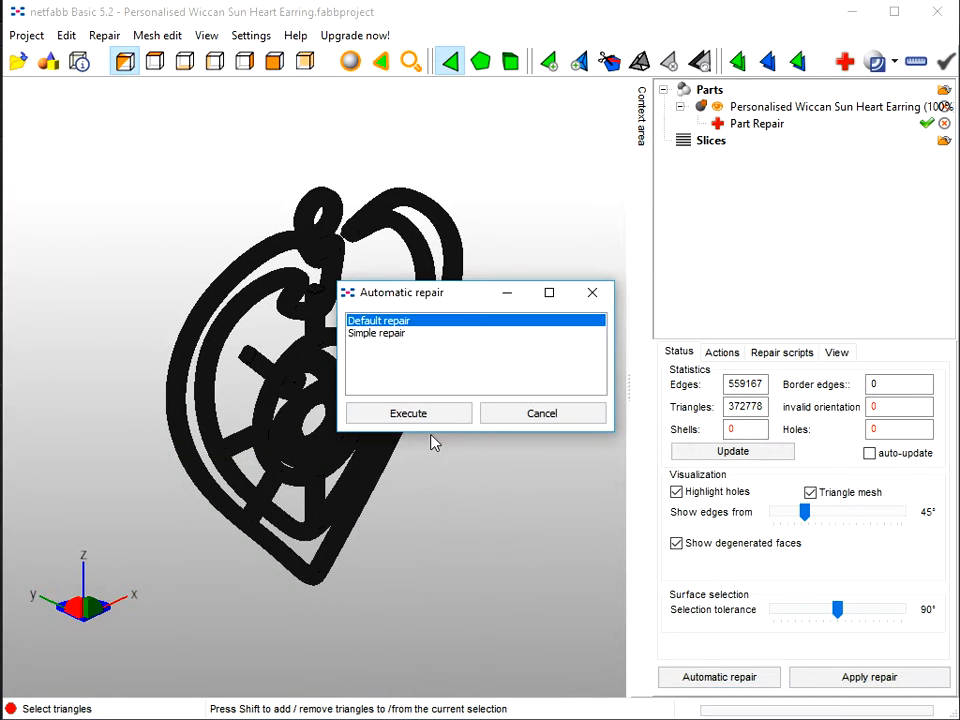
pyautogui.click(402, 411)
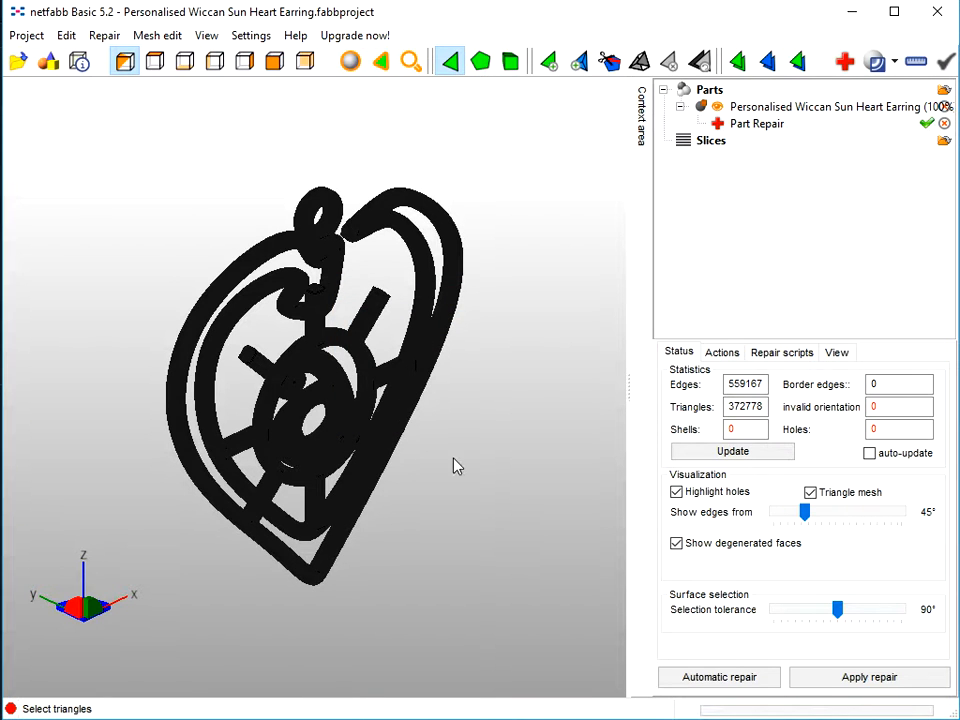
pyautogui.click(880, 678)
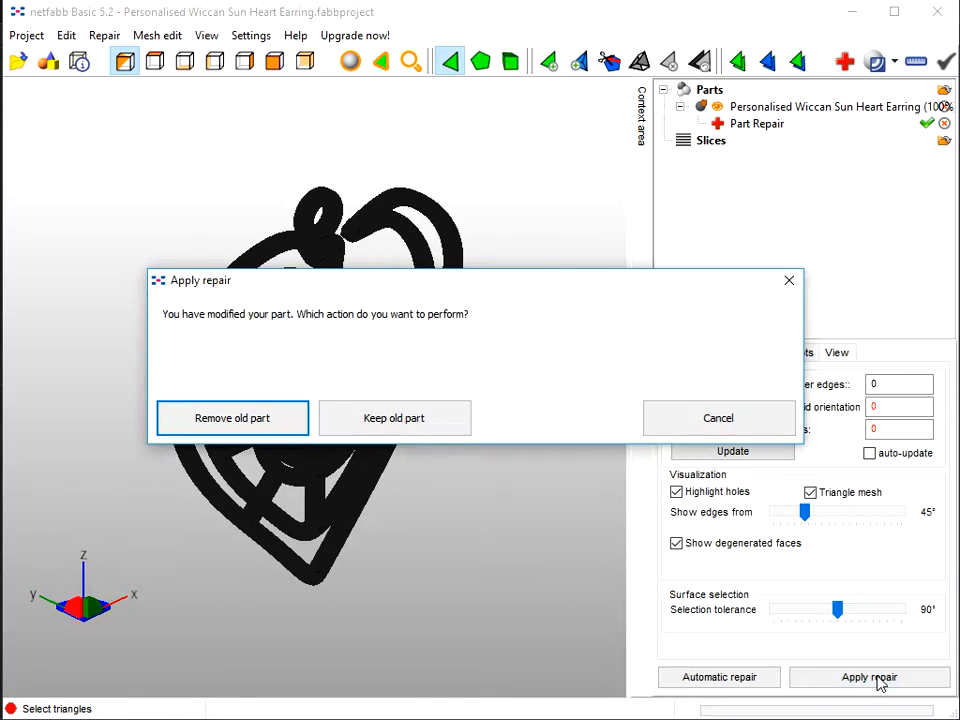
pyautogui.click(267, 418)
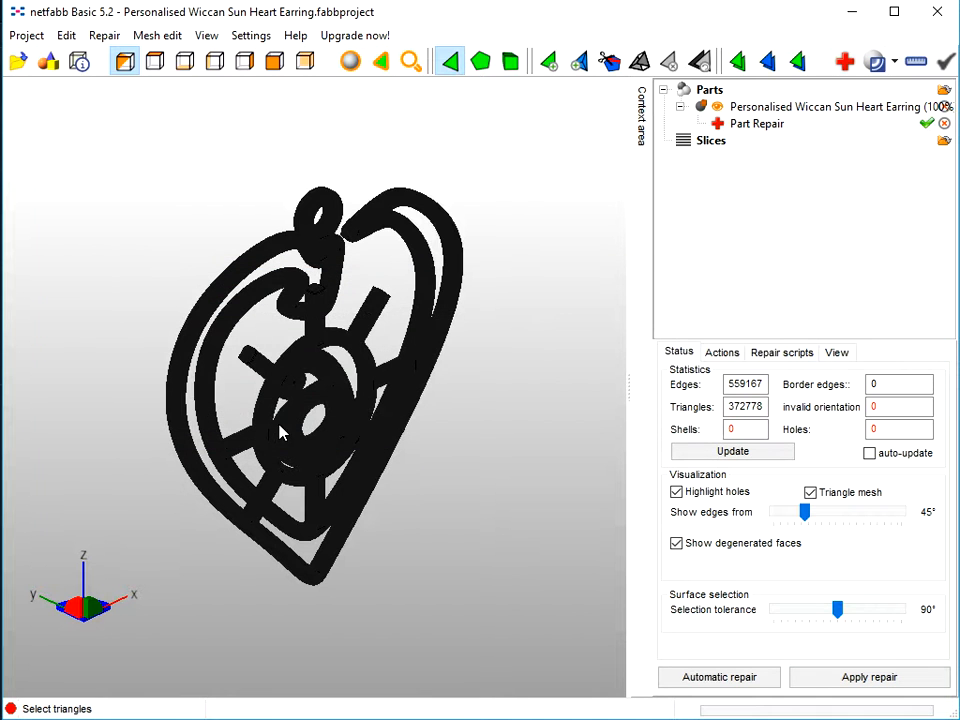